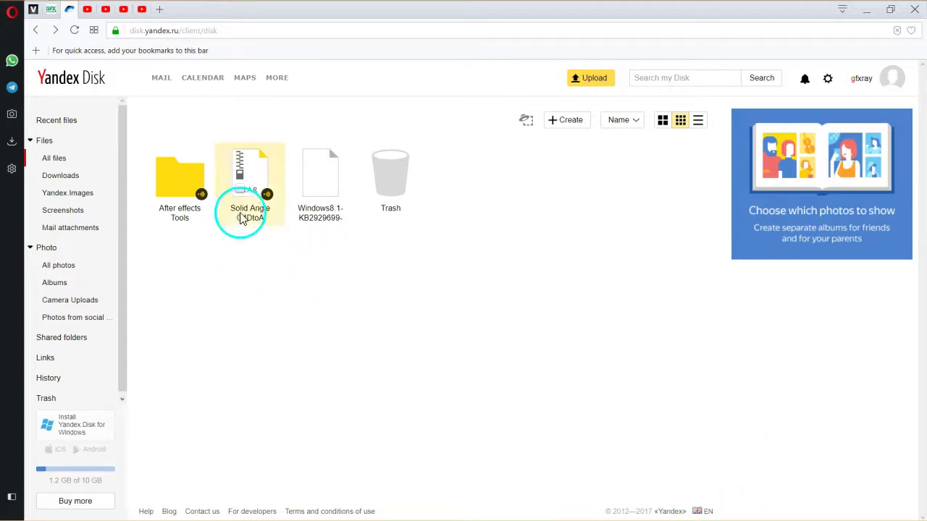
Open the After effects Tools folder on Yandex Disk and look through its plugin archives and share details.
click(181, 212)
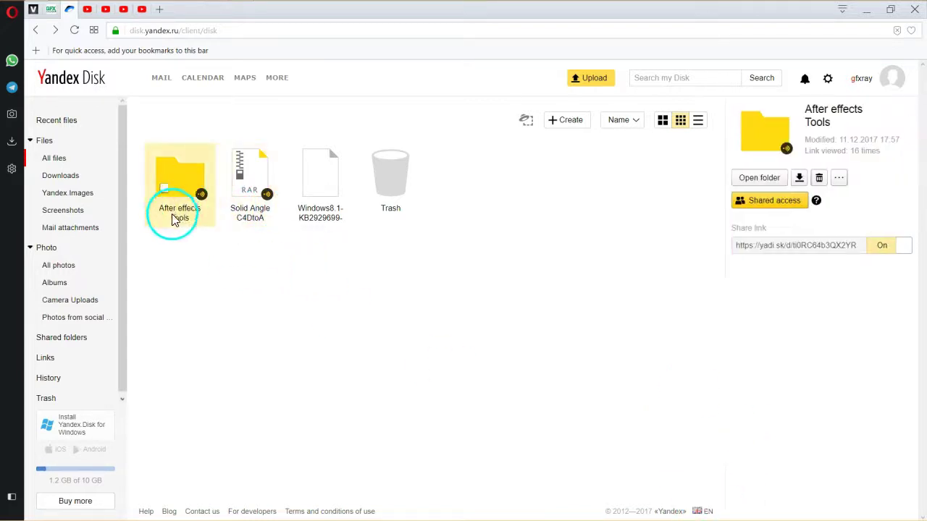
double_click(180, 190)
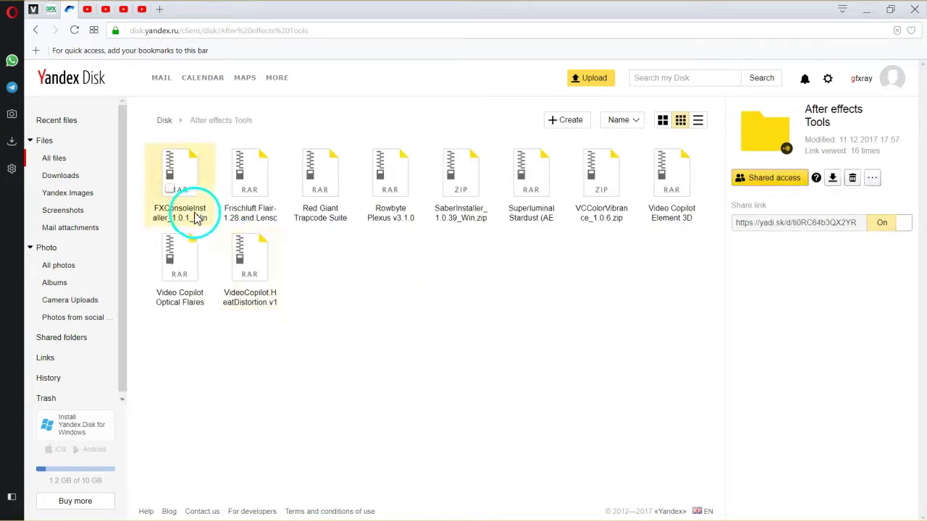
click(174, 202)
click(368, 312)
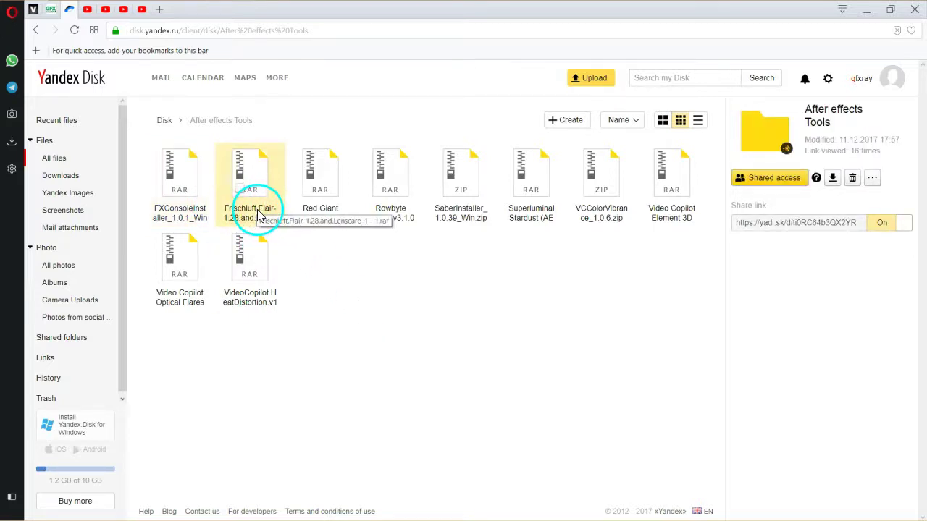
click(334, 215)
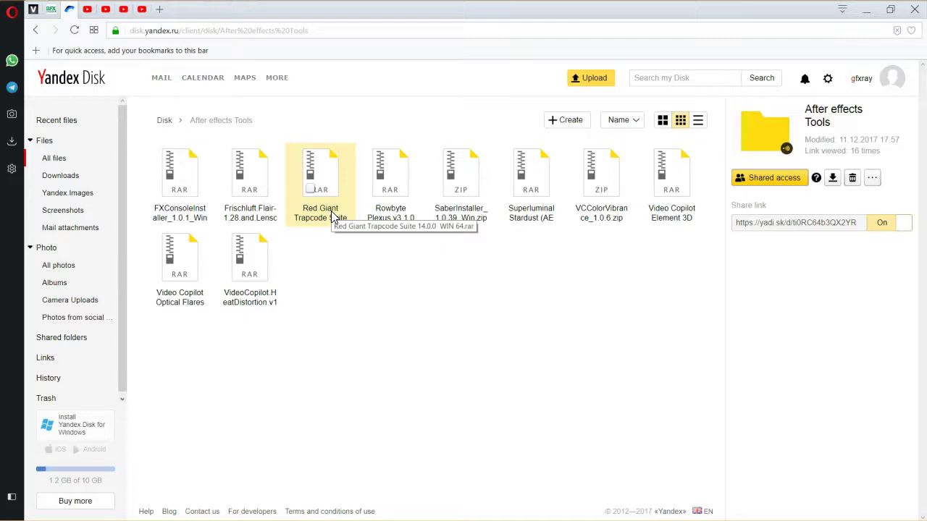
click(334, 217)
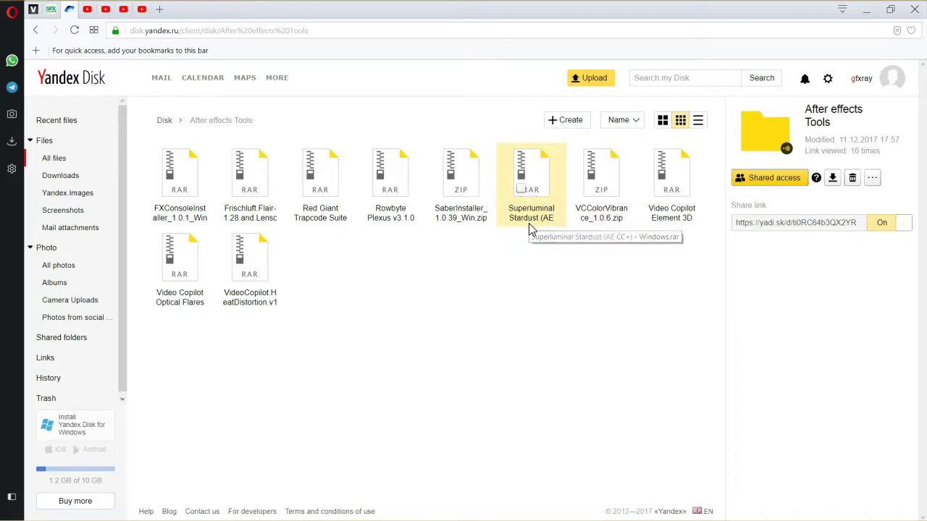
click(575, 238)
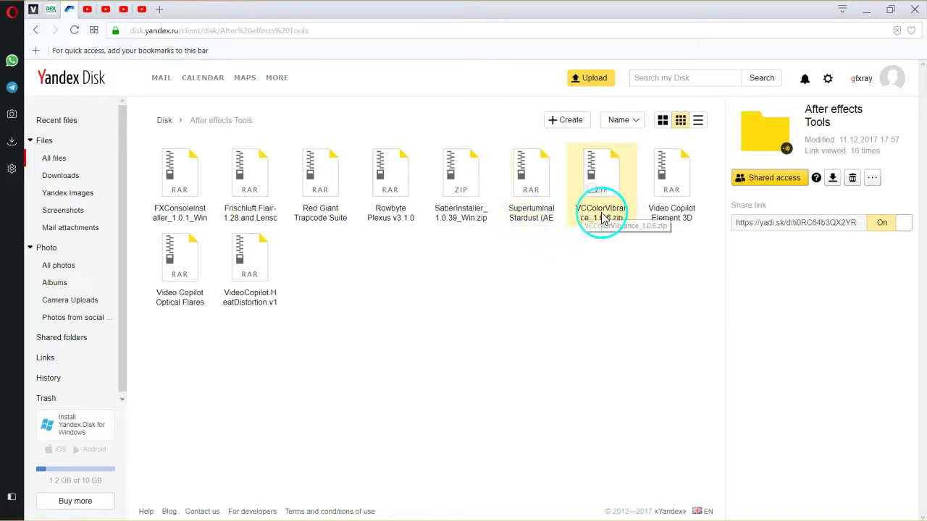
click(603, 213)
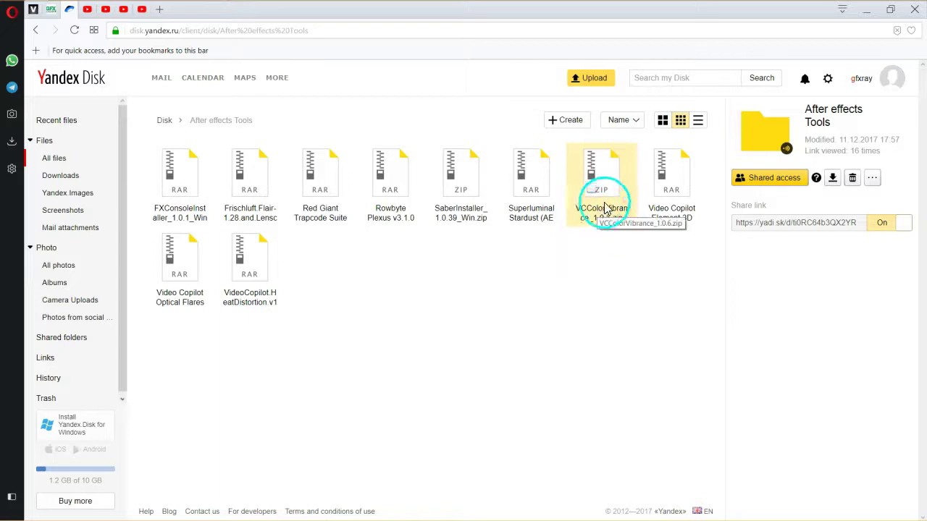
click(669, 227)
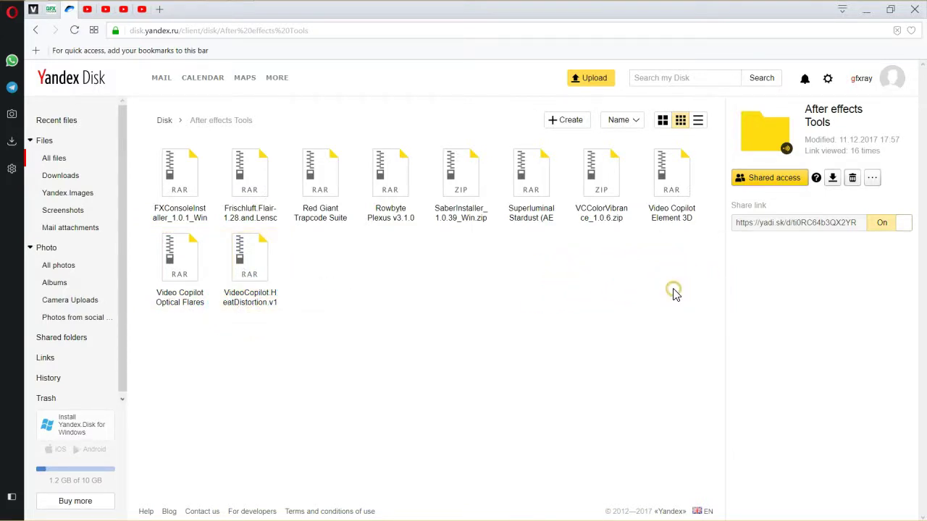
click(415, 312)
click(466, 240)
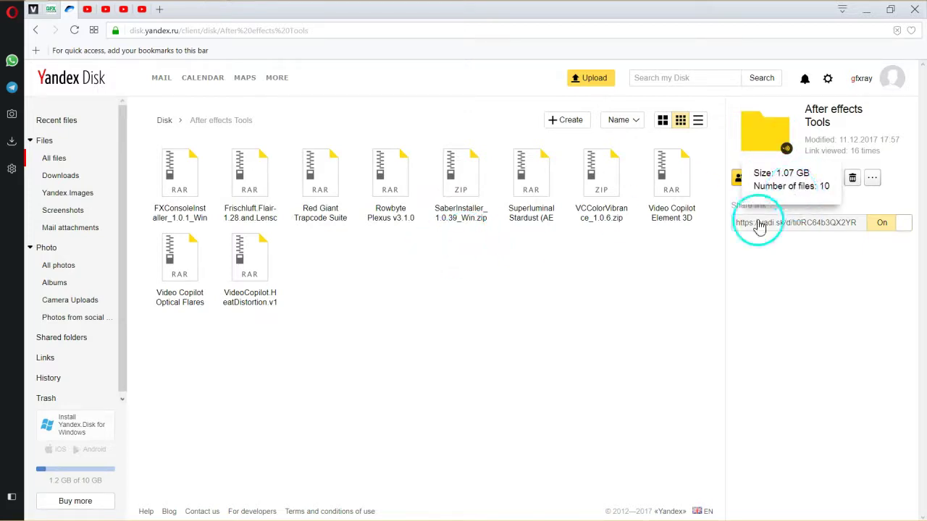
click(782, 191)
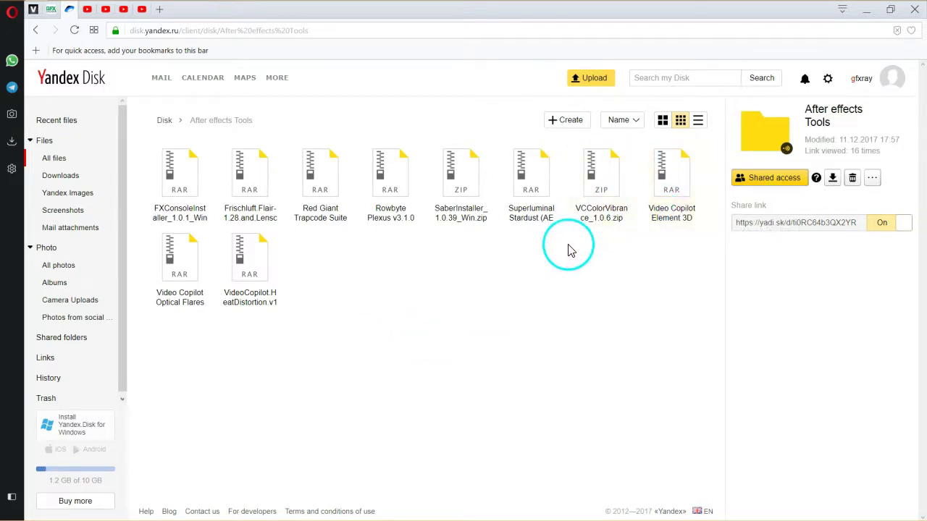
Switch to After Effects and create a composition with the 1/2HD preset, 960 x 540 px, 25 frames per second and 300 frames long.
click(866, 9)
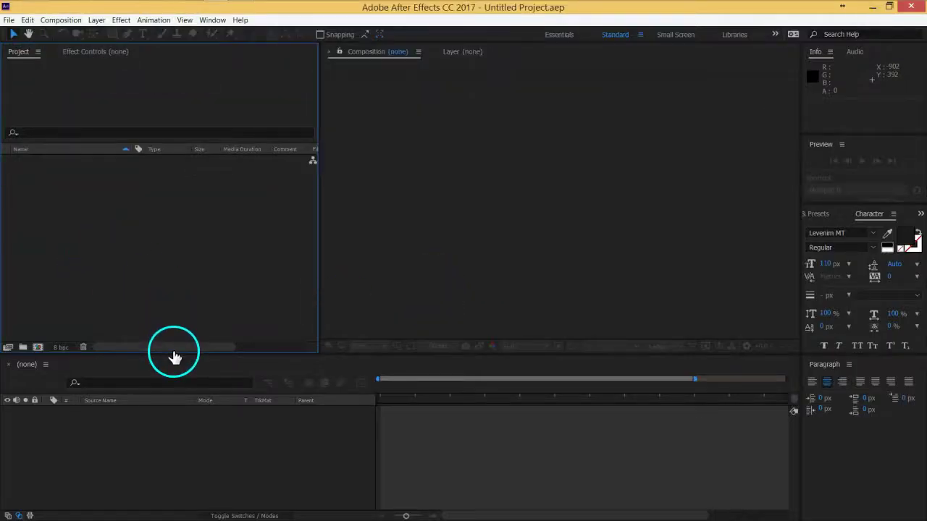
drag(172, 354, 172, 356)
click(194, 430)
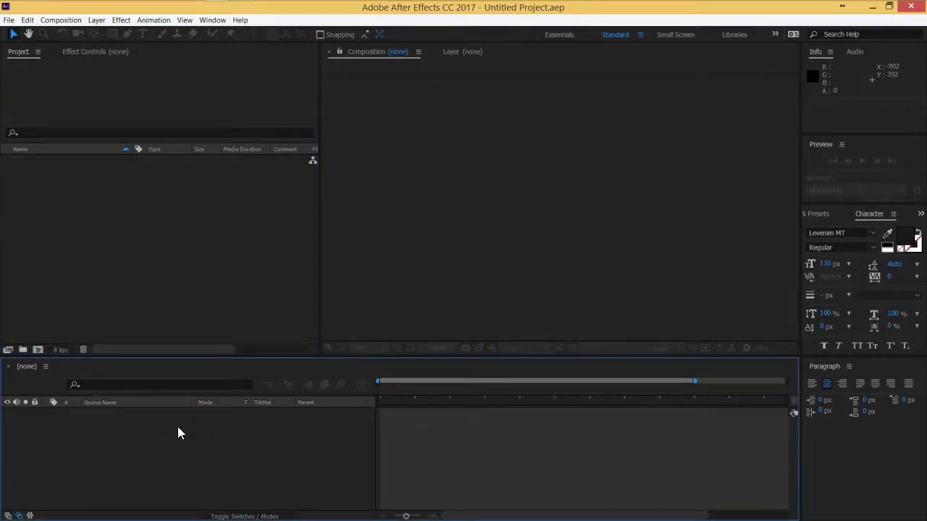
click(62, 20)
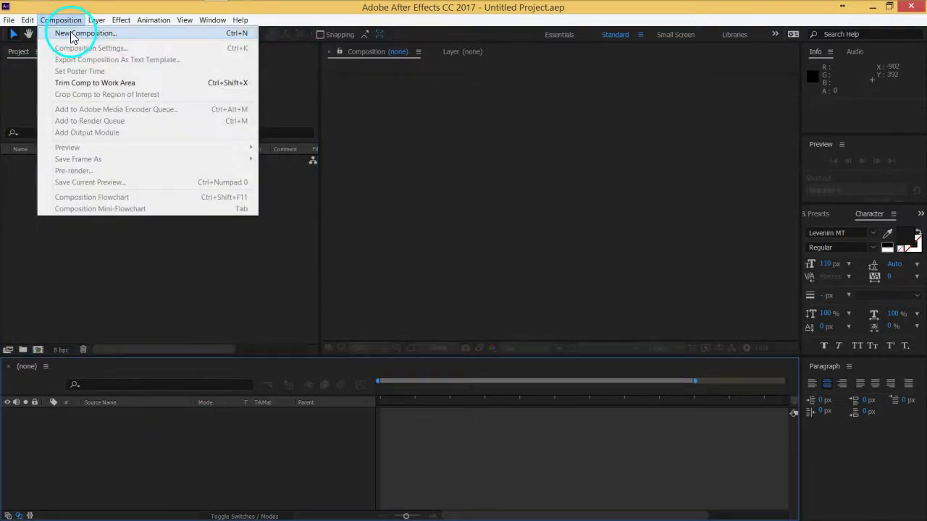
click(43, 31)
drag(460, 106, 476, 91)
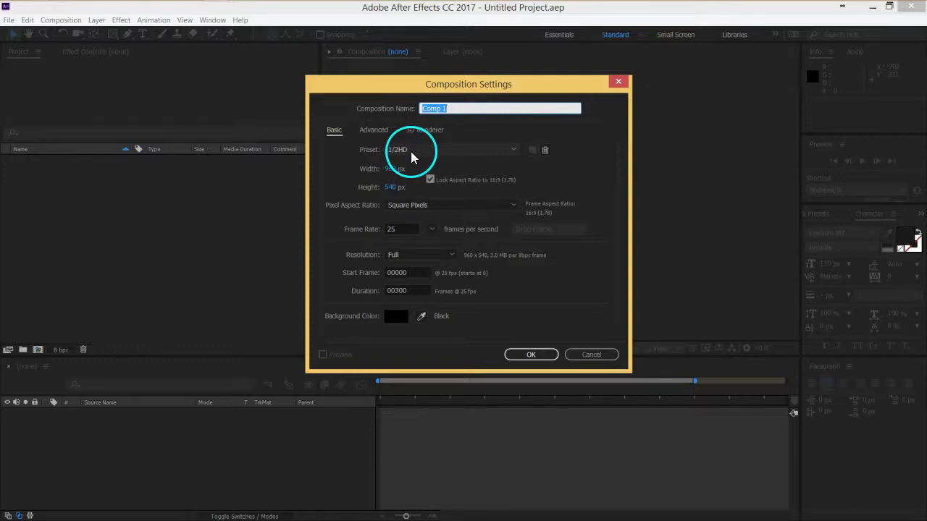
click(392, 189)
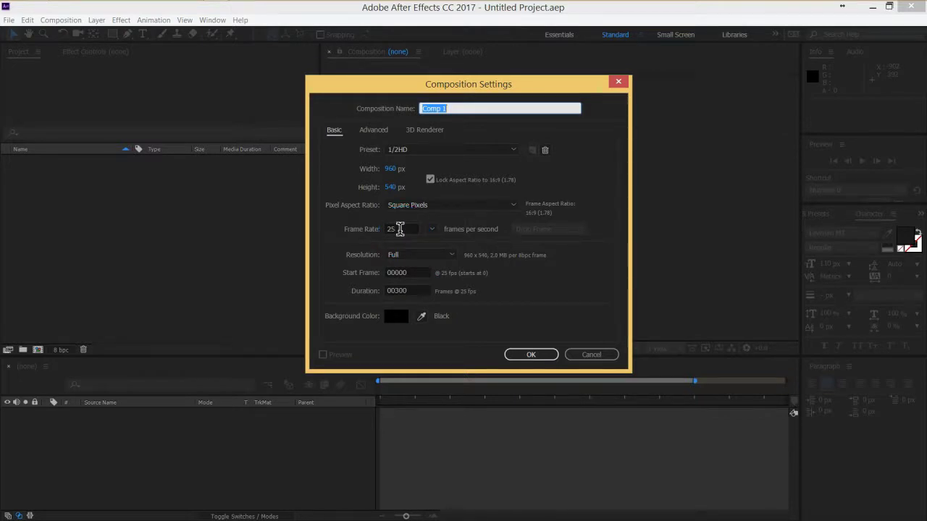
click(531, 354)
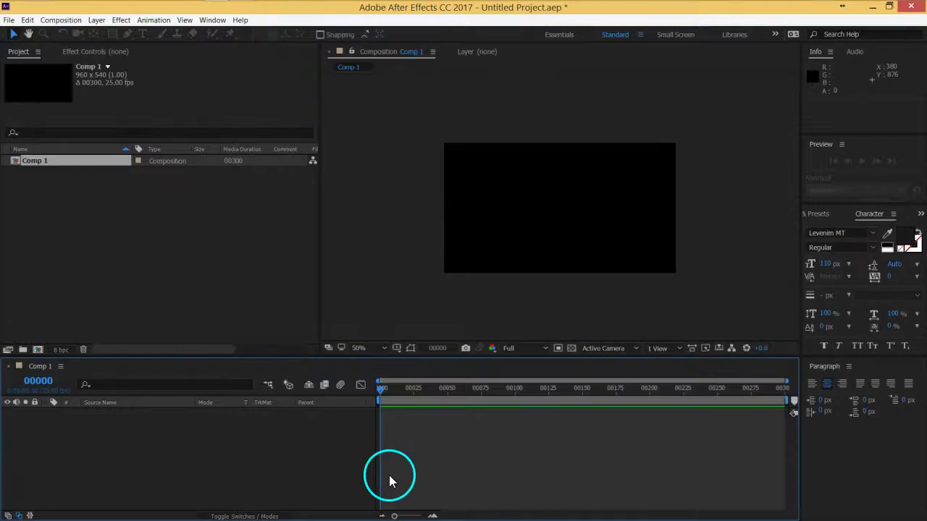
Narrow the project area to widen the preview and rename the composition as HiTech_Main.
drag(322, 298, 232, 287)
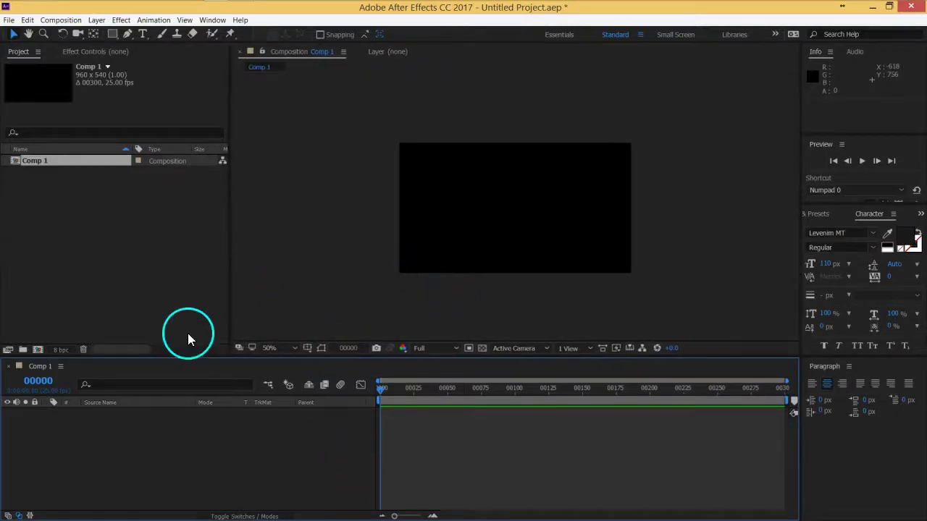
click(37, 162)
key(Return)
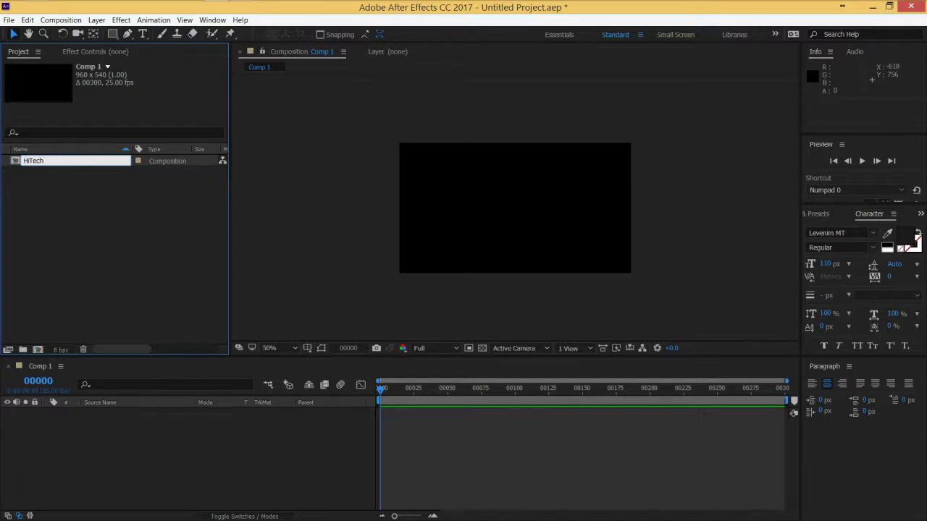
key(Return)
click(49, 184)
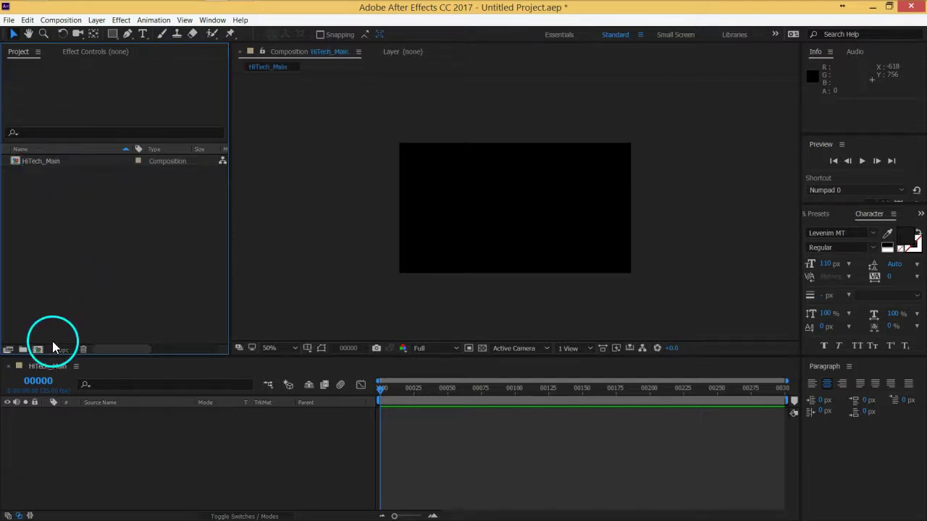
Set the project's color depth to 32 bits per channel (float).
click(57, 349)
click(306, 138)
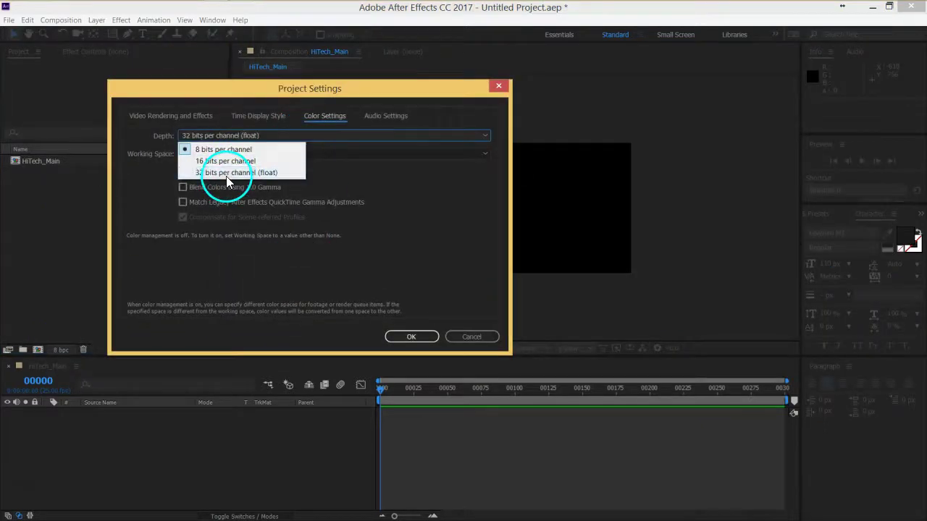
click(227, 174)
click(409, 338)
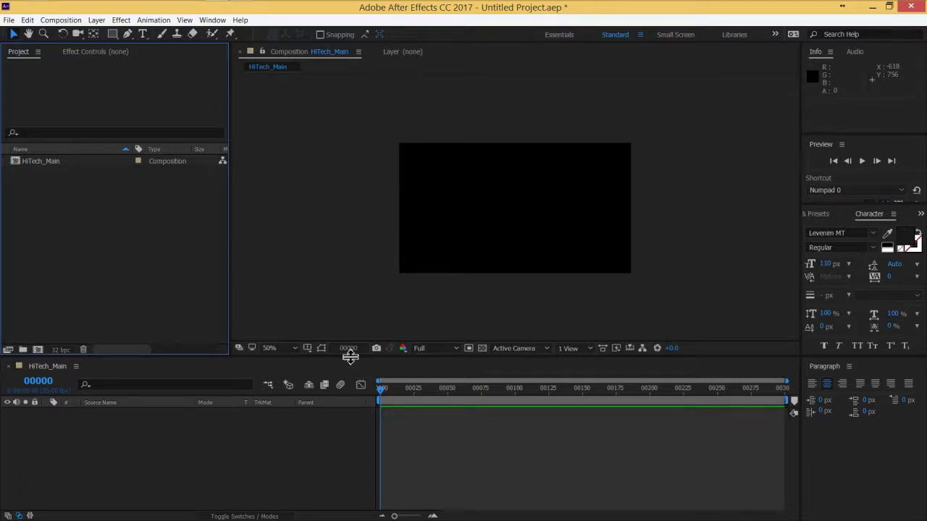
Add a text layer reading "Future" in the upper middle of the HiTech_Main composition.
click(415, 275)
key(period)
key(comma)
click(407, 265)
key(period)
click(201, 452)
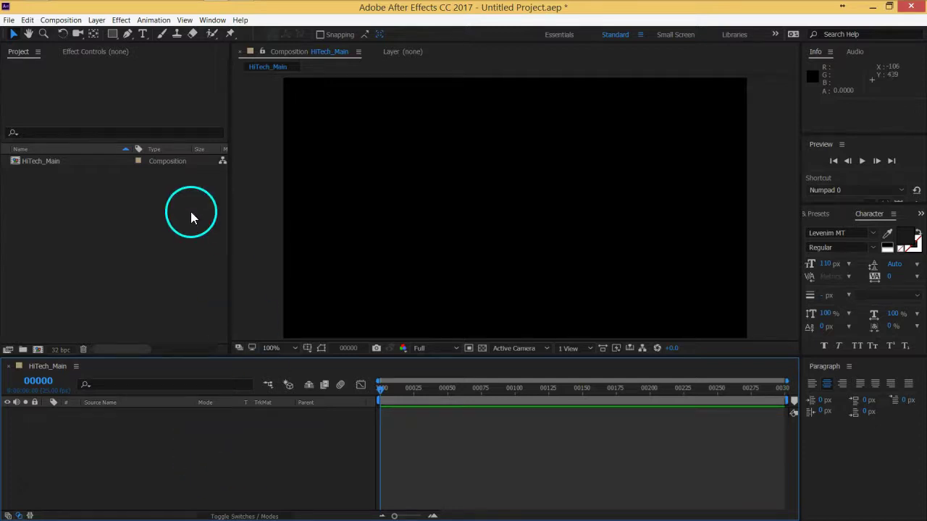
click(142, 34)
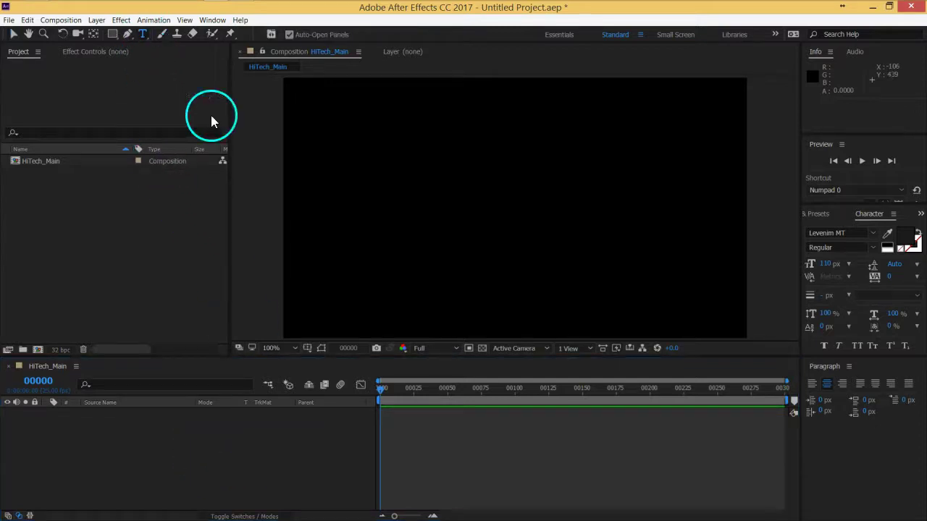
click(484, 192)
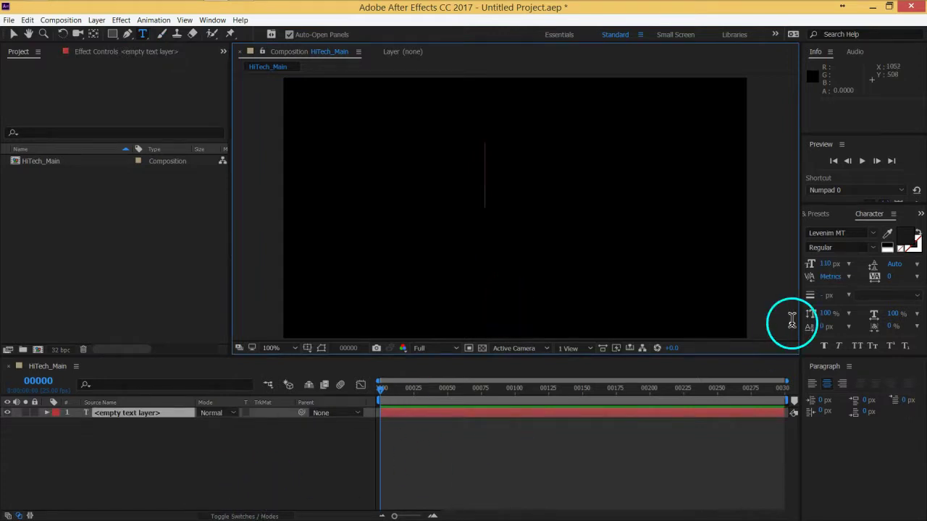
click(818, 216)
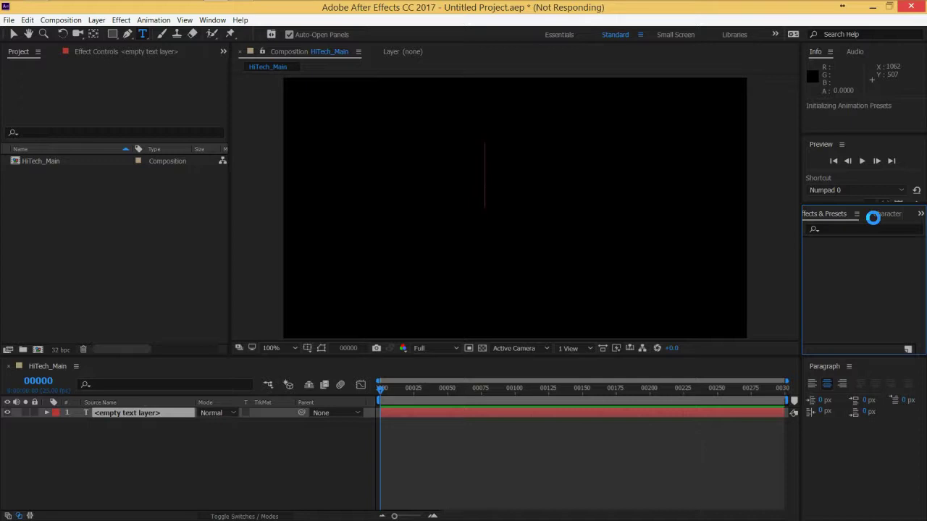
click(888, 216)
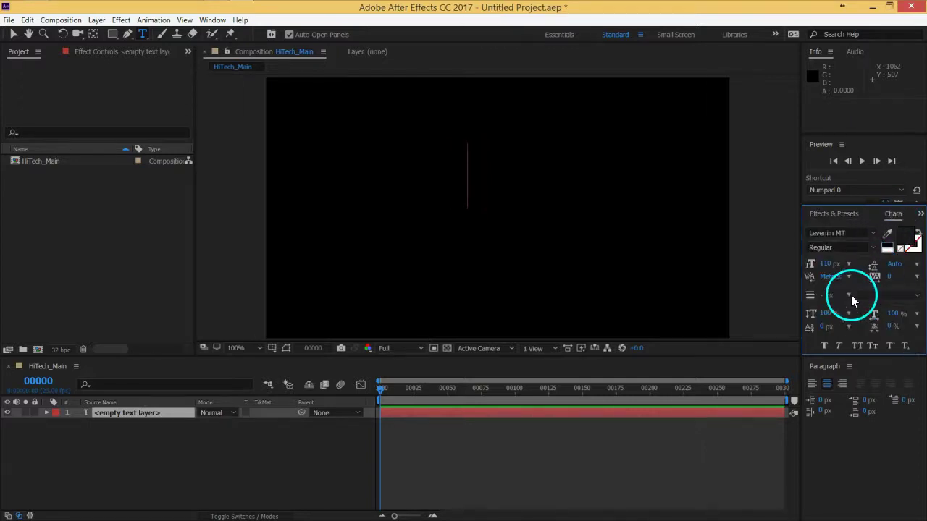
click(920, 214)
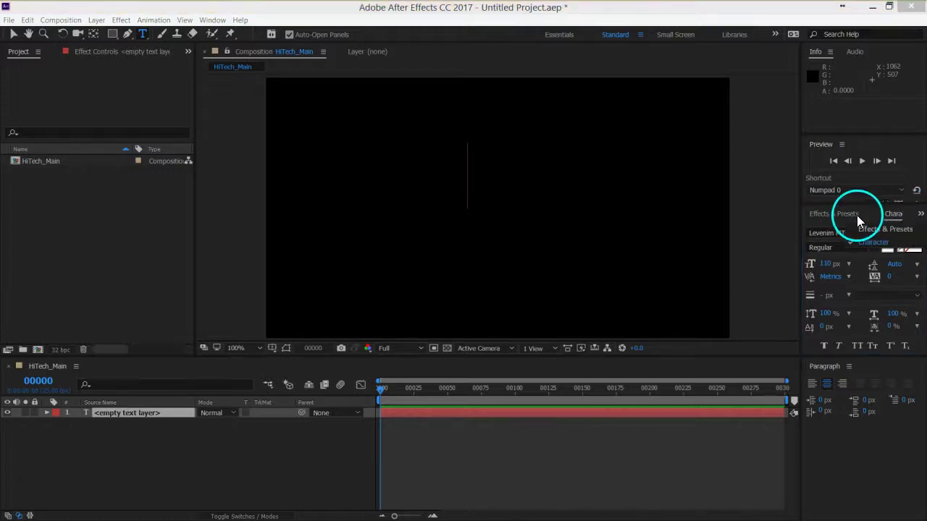
click(890, 216)
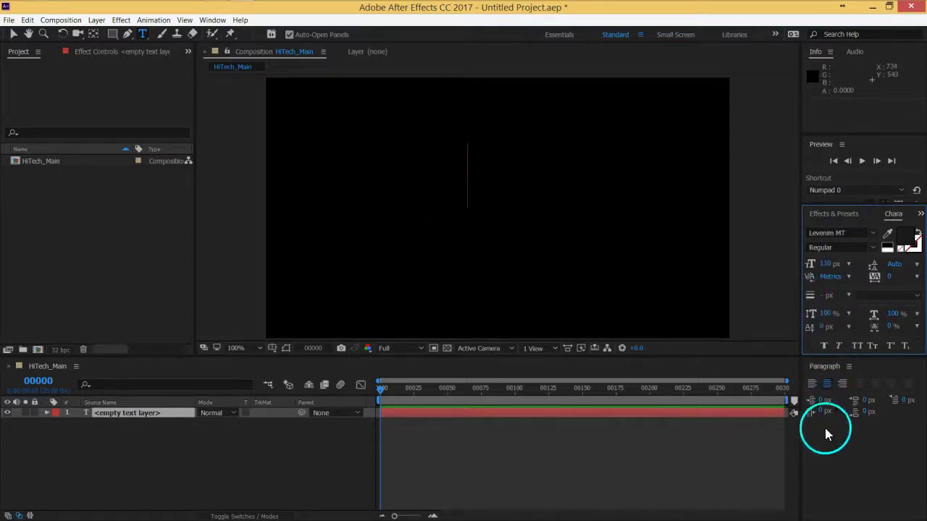
double_click(156, 412)
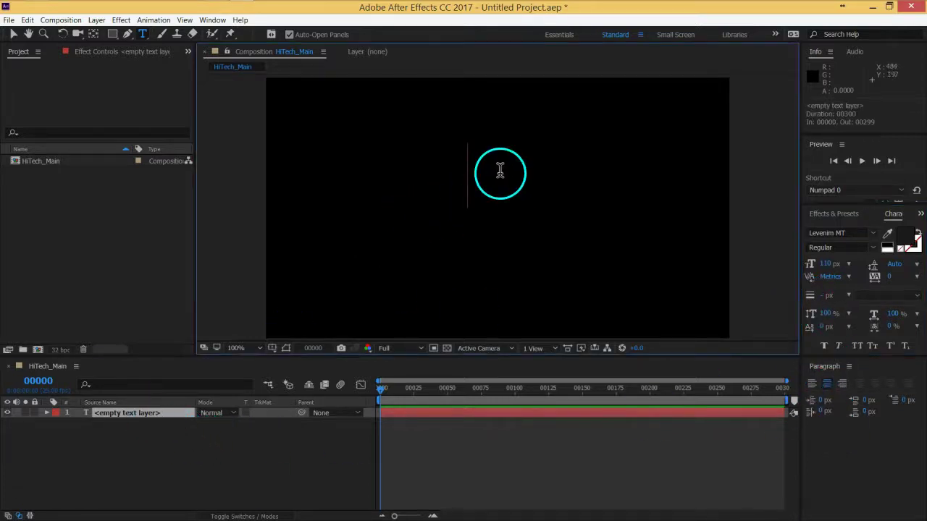
text(Future)
click(490, 222)
Set the font style of the whole word "Future" to Bold.
click(492, 171)
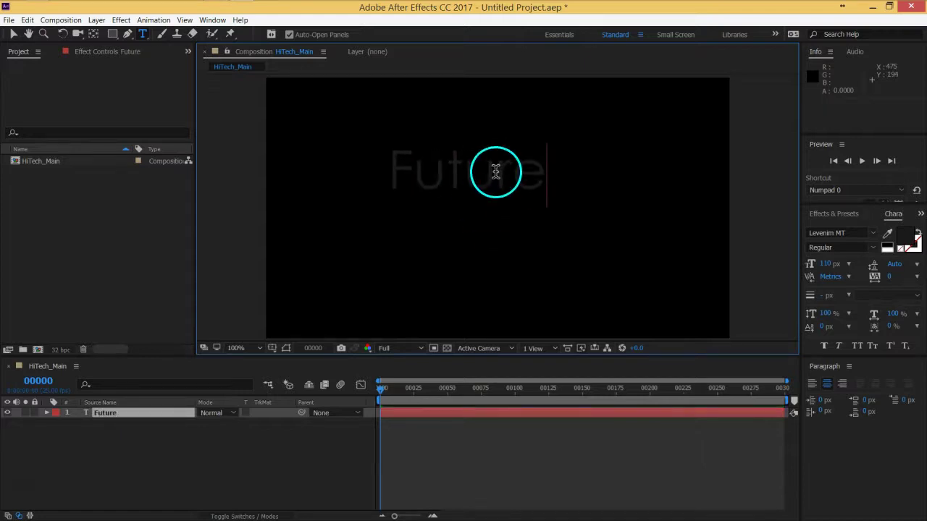
double_click(492, 171)
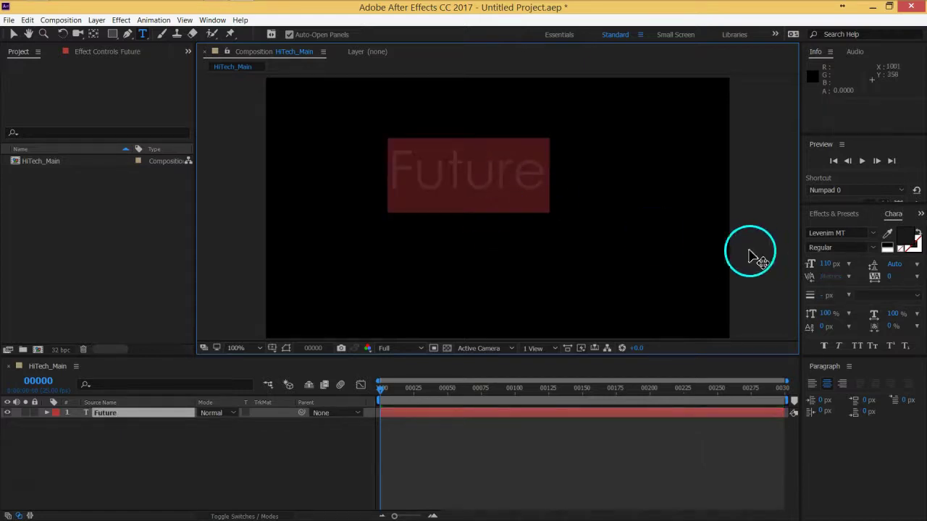
click(871, 249)
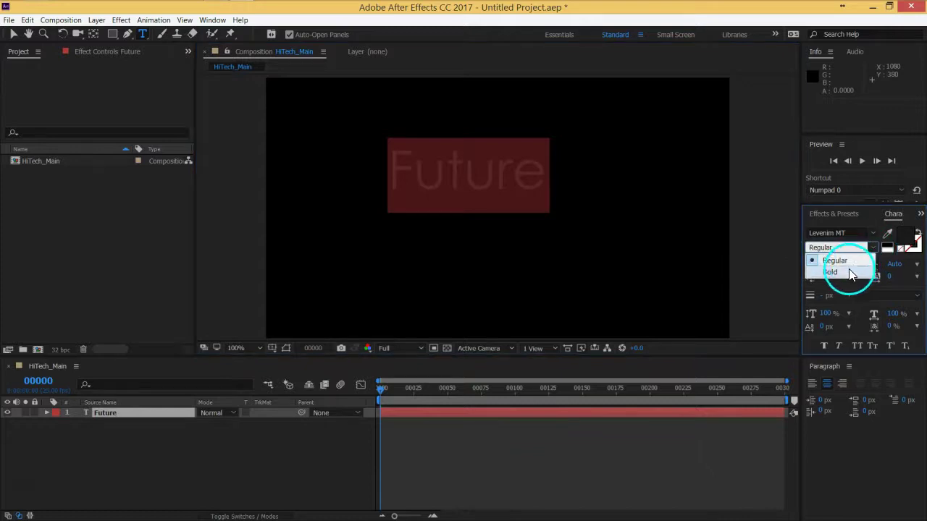
click(846, 271)
click(13, 34)
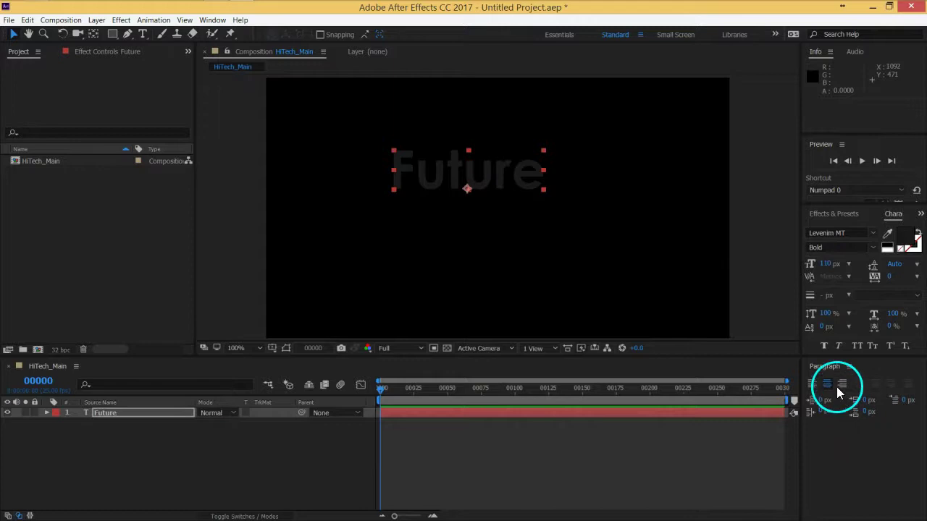
Reset the Position of the Future text layer to the composition's centre.
click(128, 414)
key(p)
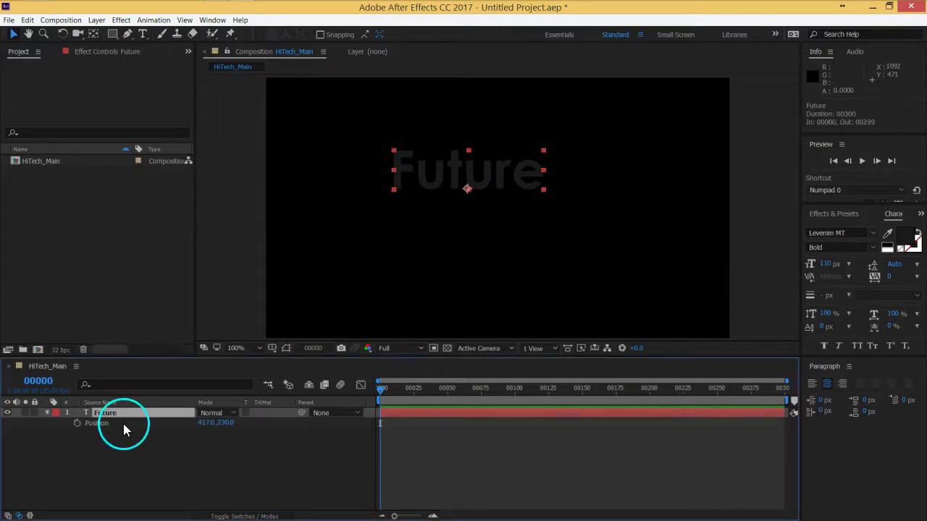
right_click(123, 424)
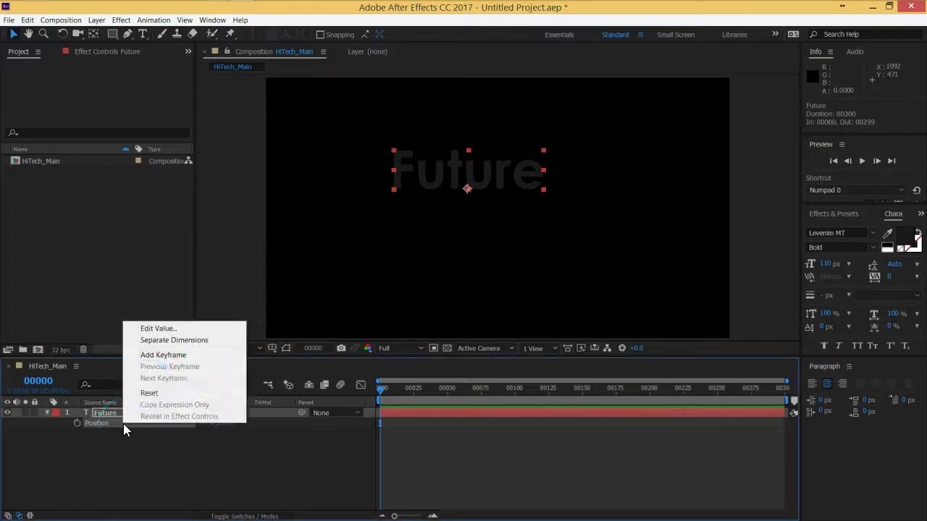
click(149, 392)
Change the fill color of the Future text to a light blue with a hue of about 201°.
click(894, 241)
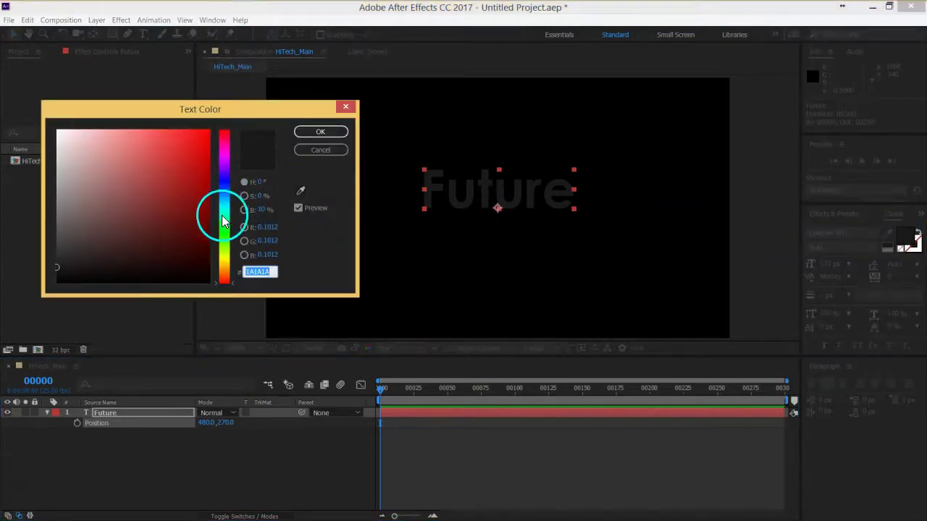
mouse_move(226, 195)
mouse_down()
mouse_move(222, 204)
mouse_move(223, 194)
mouse_up()
click(180, 161)
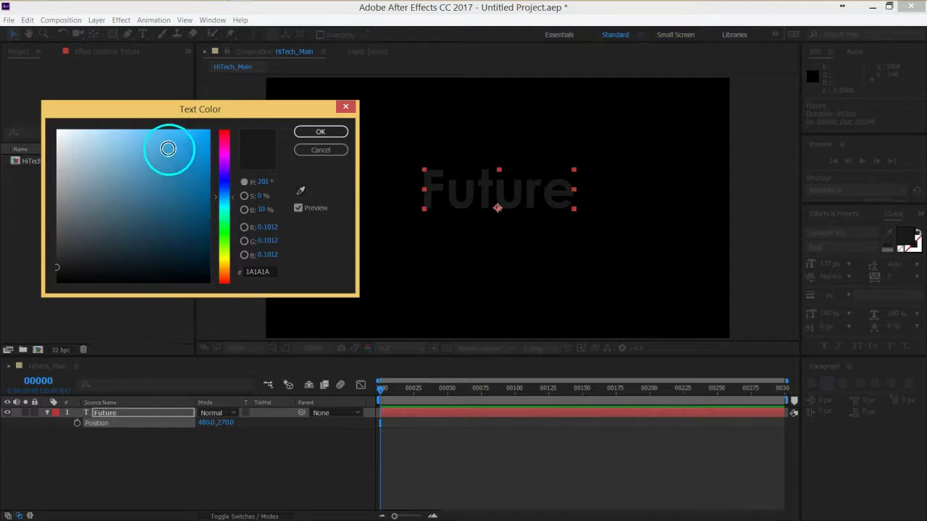
click(329, 131)
click(217, 443)
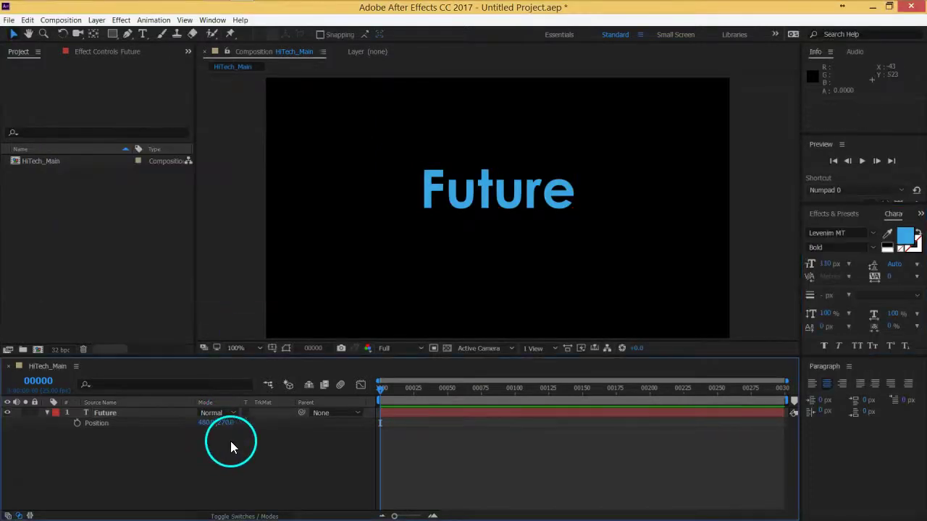
Duplicate the Future text layer and remove the number from the upper copy's name so it reads Future.
click(83, 418)
click(115, 412)
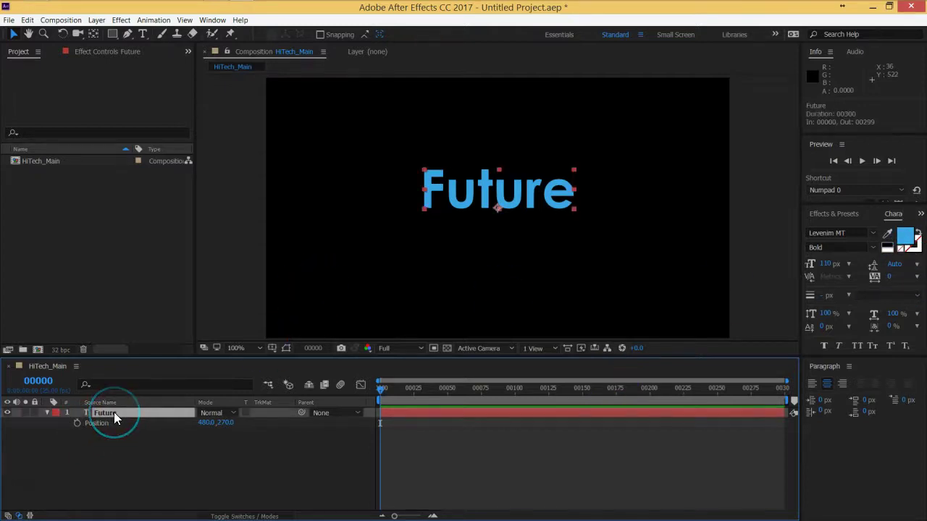
click(46, 413)
key(ctrl+d)
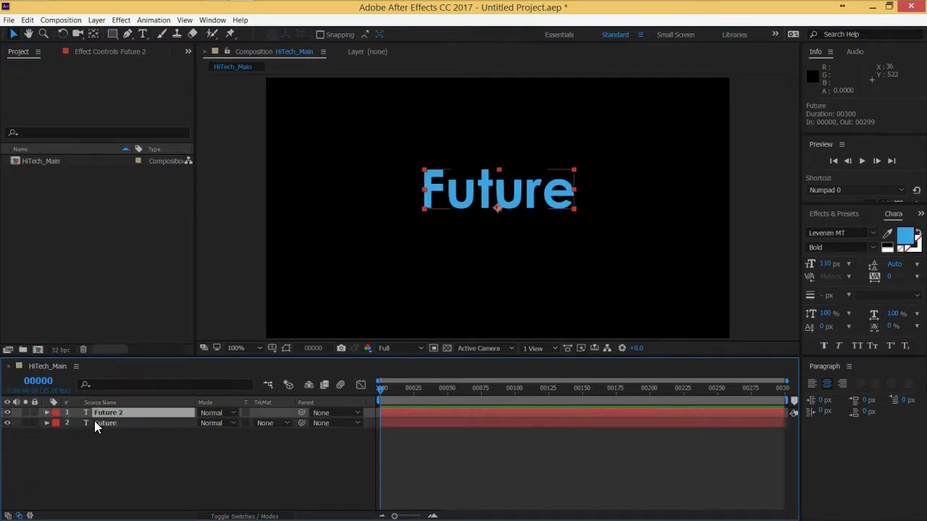
key(Return)
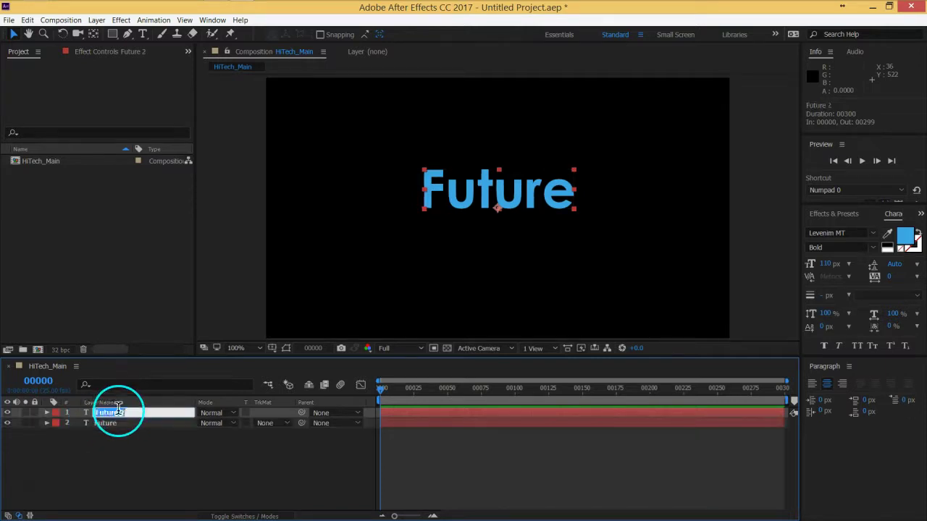
key(End)
key(BackSpace)
key(BackSpace)
key(Return)
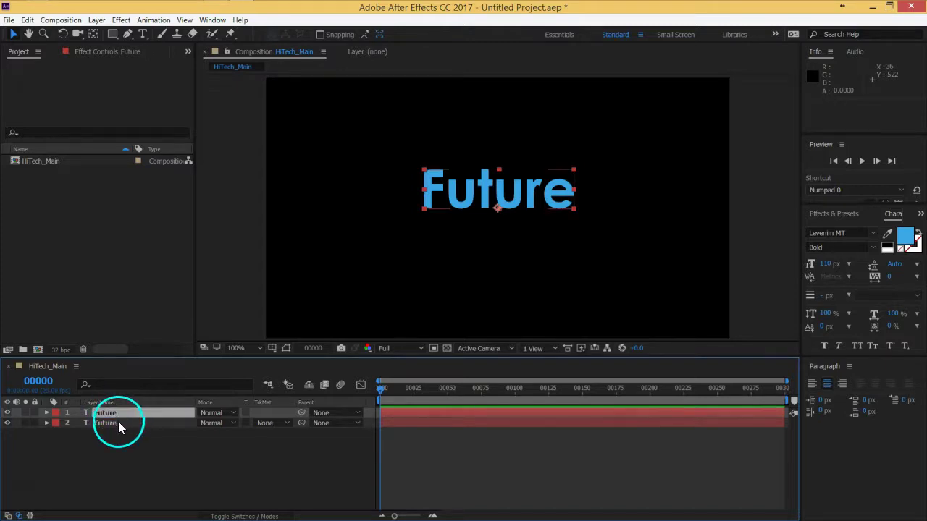
Rename the lower text layer as Future-Shadow.
click(118, 425)
key(Return)
key(End)
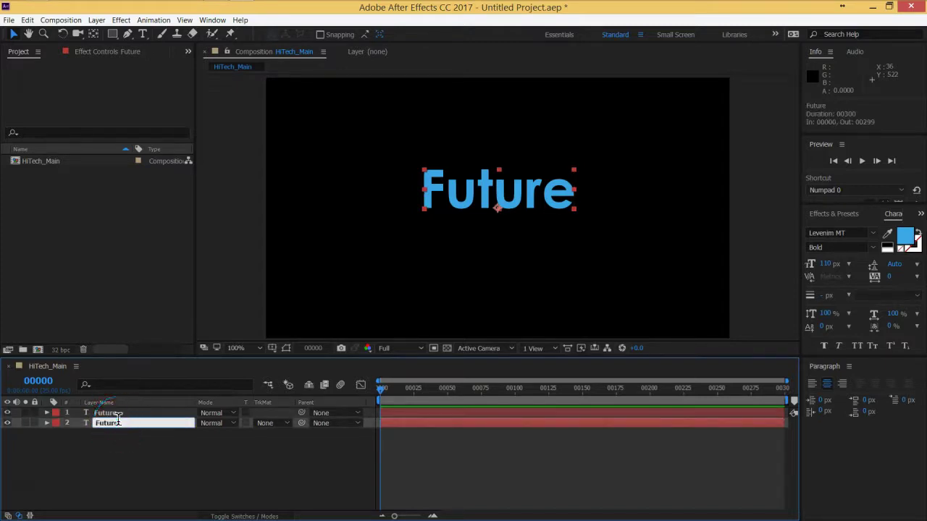
text(Shadow)
key(Return)
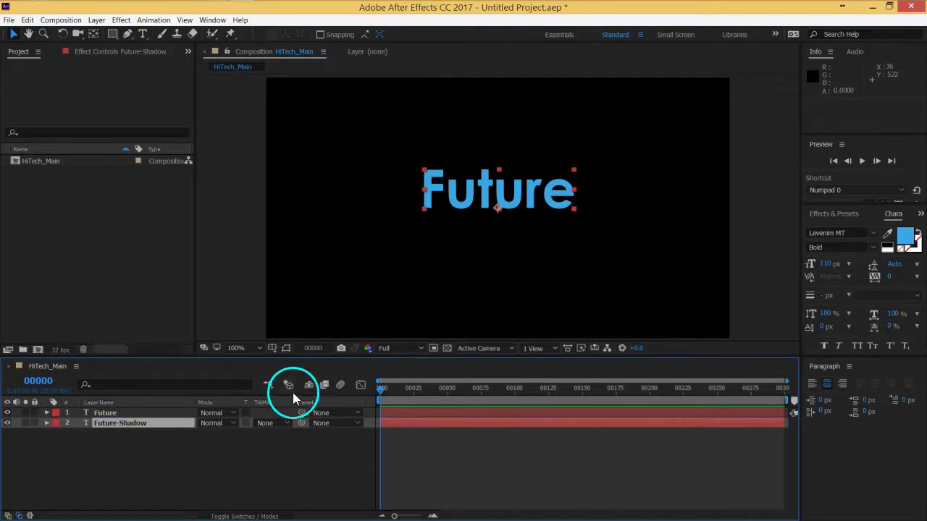
Show the transparency grid and set the Future-Shadow text's fill color to near-black, 101010.
click(447, 350)
click(137, 424)
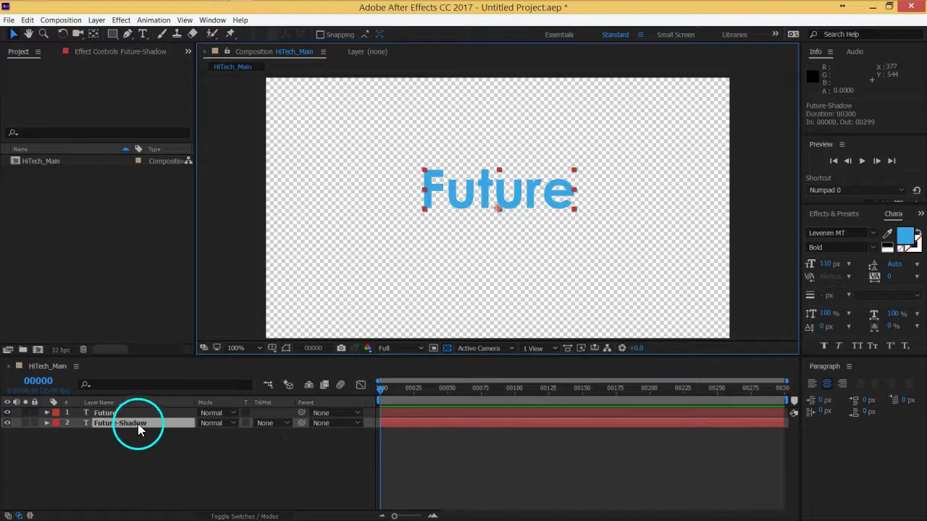
click(905, 237)
drag(116, 252, 56, 274)
click(320, 131)
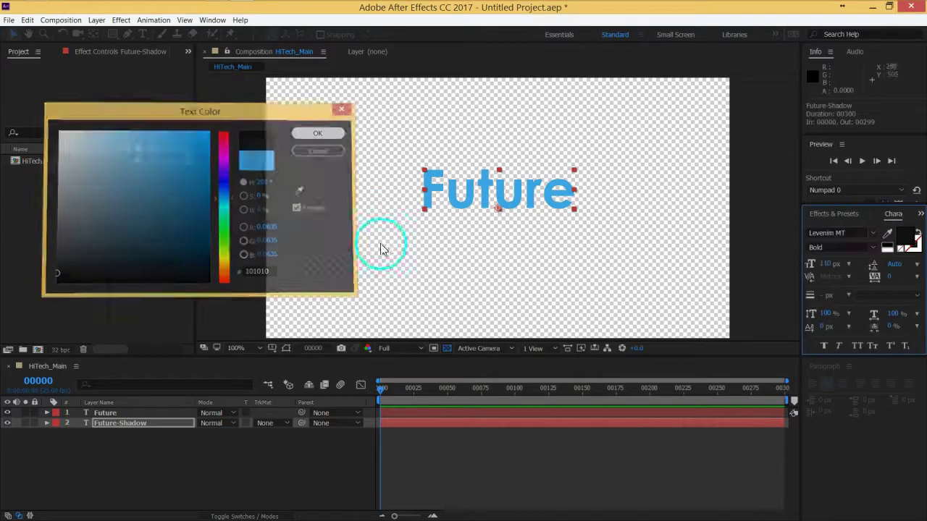
Set the Scale of the Future-Shadow layer to 101%.
click(152, 413)
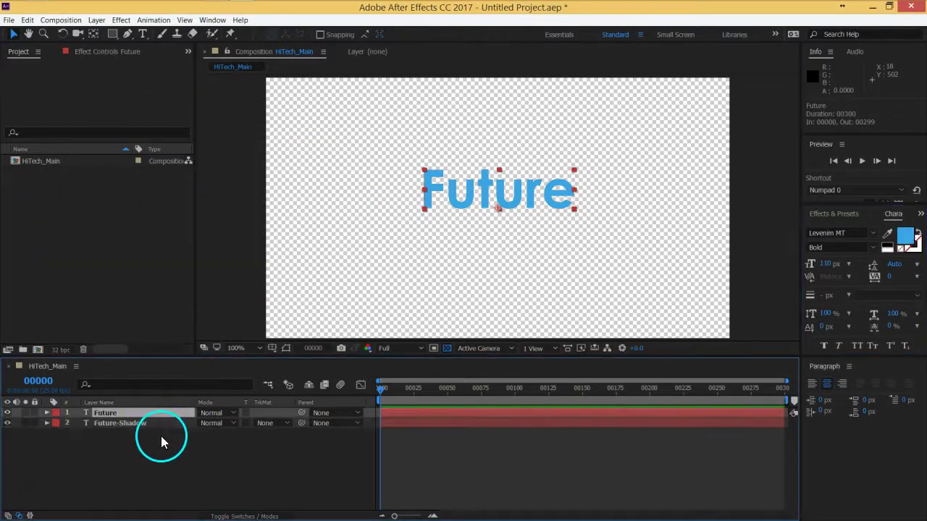
click(114, 422)
key(s)
click(220, 435)
text(101)
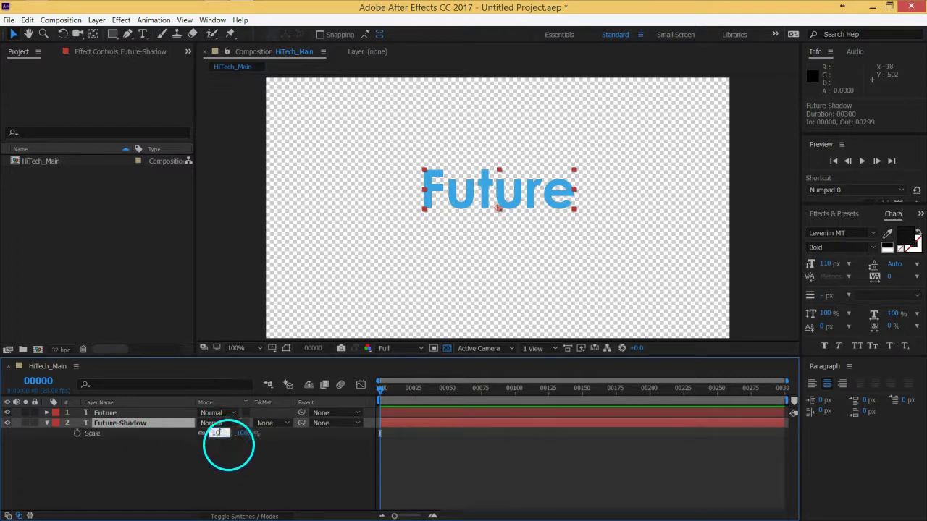
key(Return)
click(209, 469)
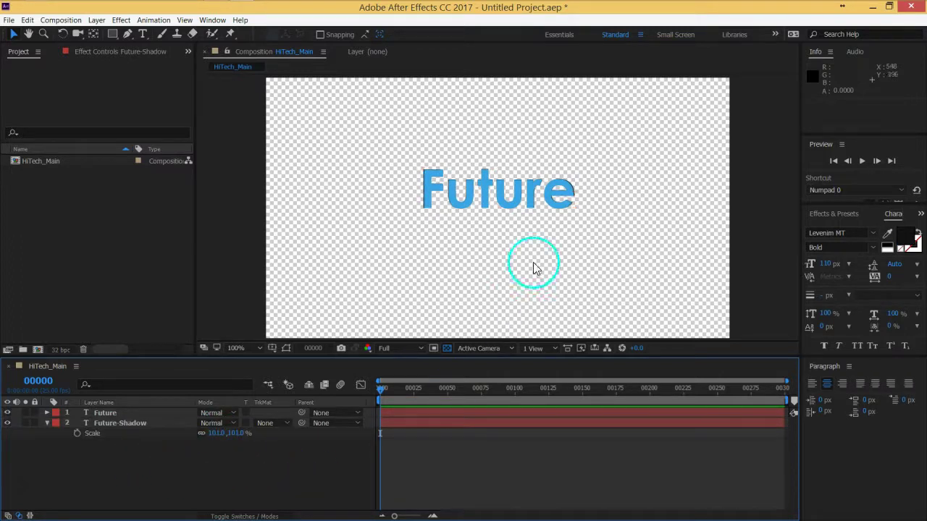
Compare the shadow edge around the letters with the transparency grid on and off, leaving the grid off.
key(period)
key(comma)
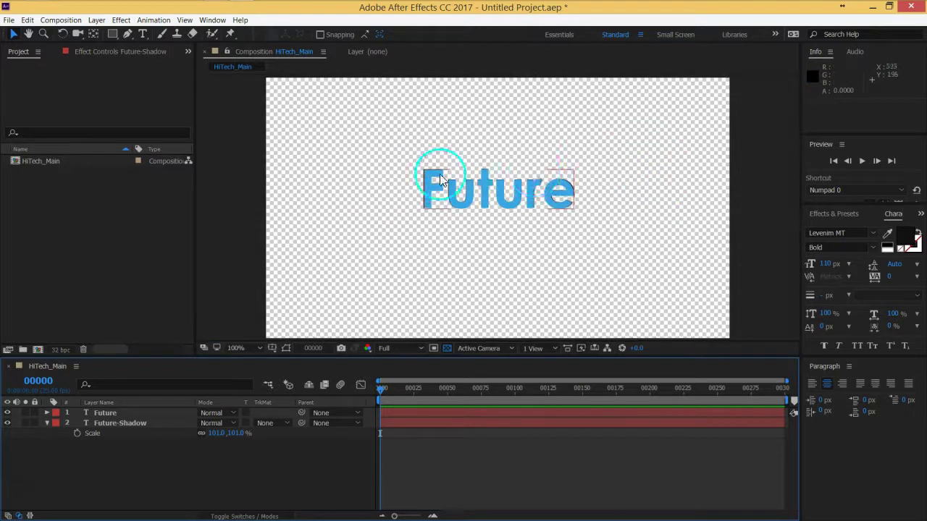
click(449, 348)
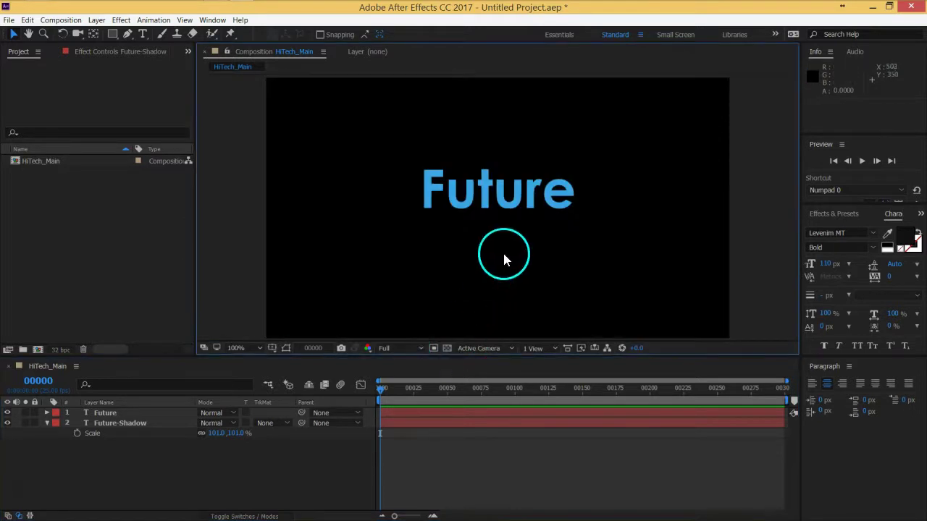
click(448, 348)
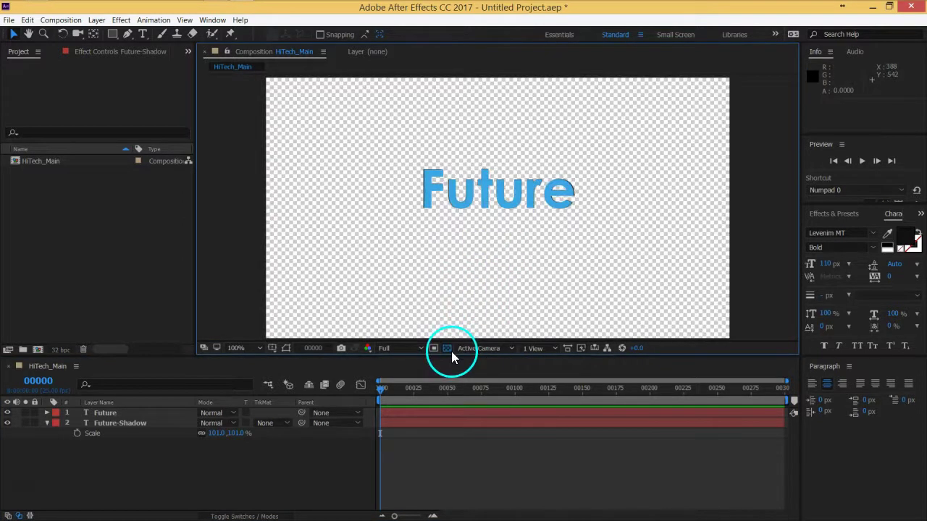
click(448, 348)
click(46, 422)
Pre-compose the Future and Future-Shadow layers into a composition named Text_Texture, moving all attributes into it.
drag(92, 449, 118, 415)
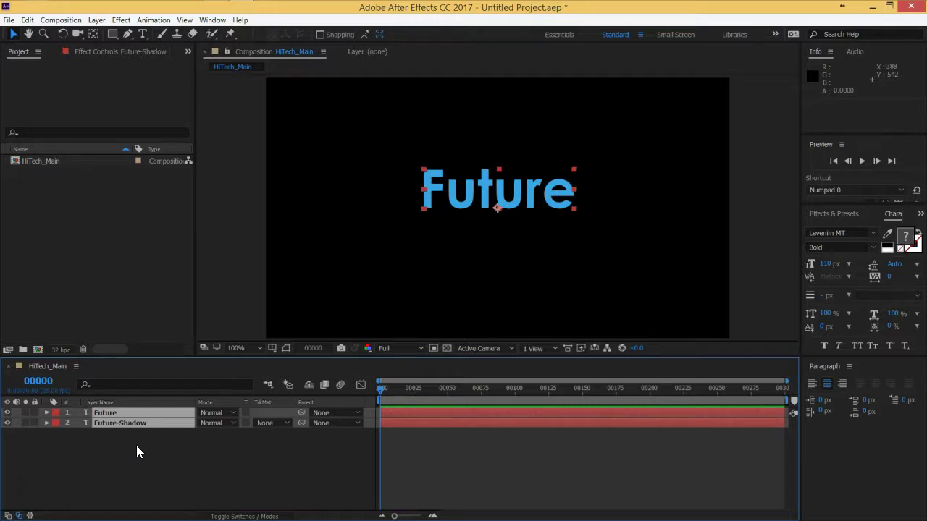
click(146, 456)
drag(137, 451, 131, 424)
drag(168, 441, 132, 412)
key(ctrl+shift+c)
text(Text)
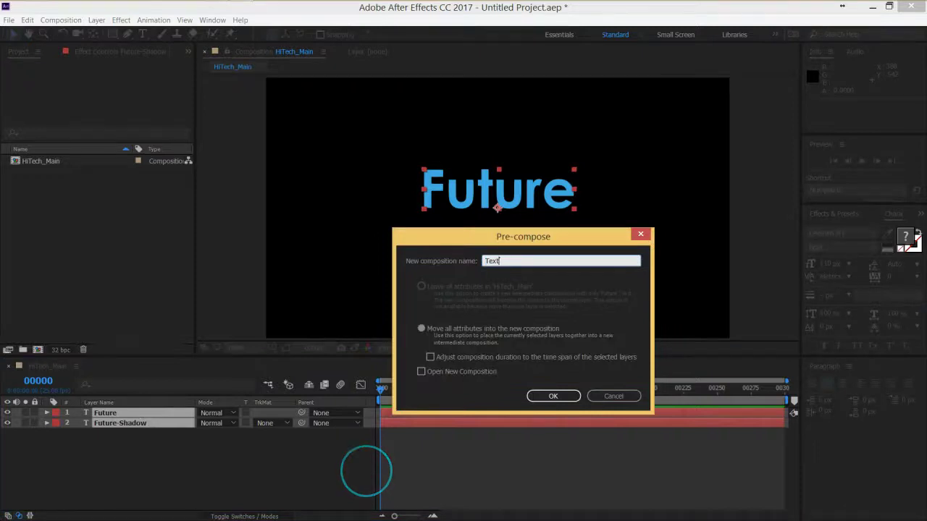
text(_Tex)
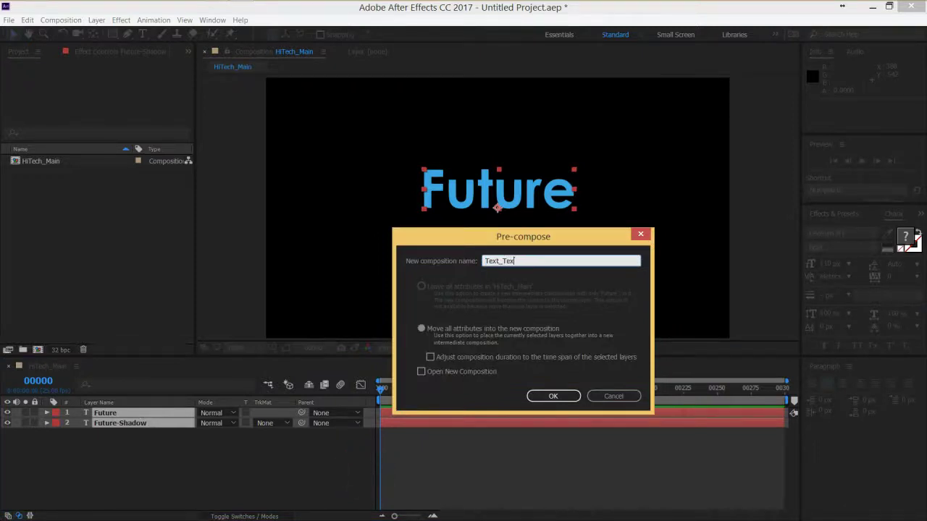
text(tture)
click(515, 261)
key(BackSpace)
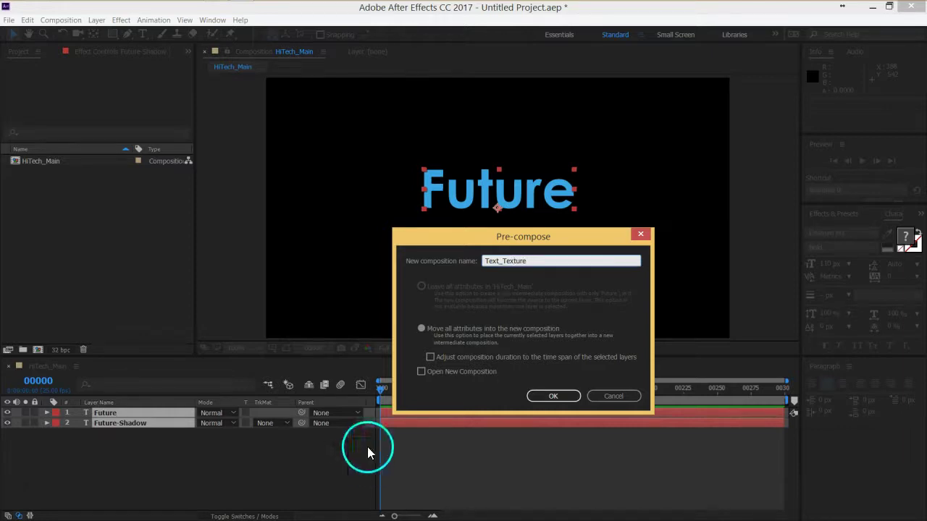
click(479, 345)
click(539, 398)
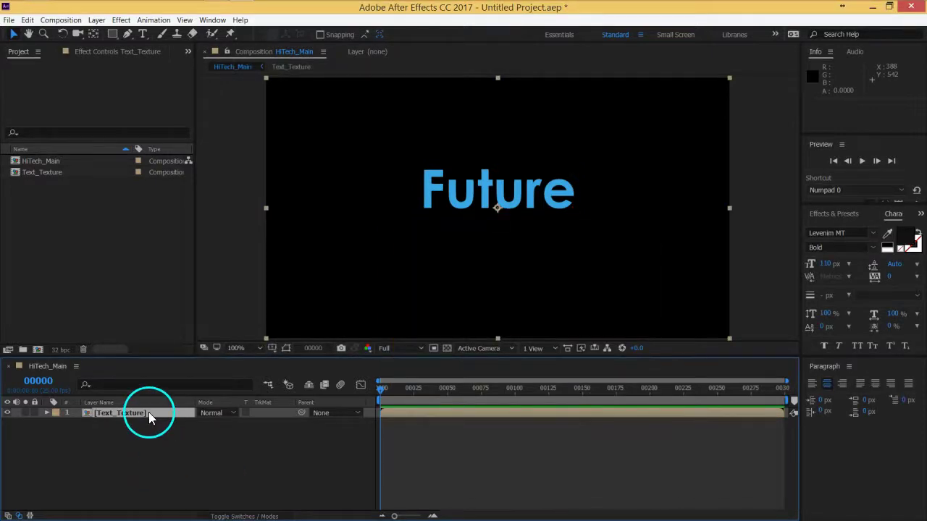
Open the Text_Texture composition and enlarge the timeline area slightly.
double_click(119, 412)
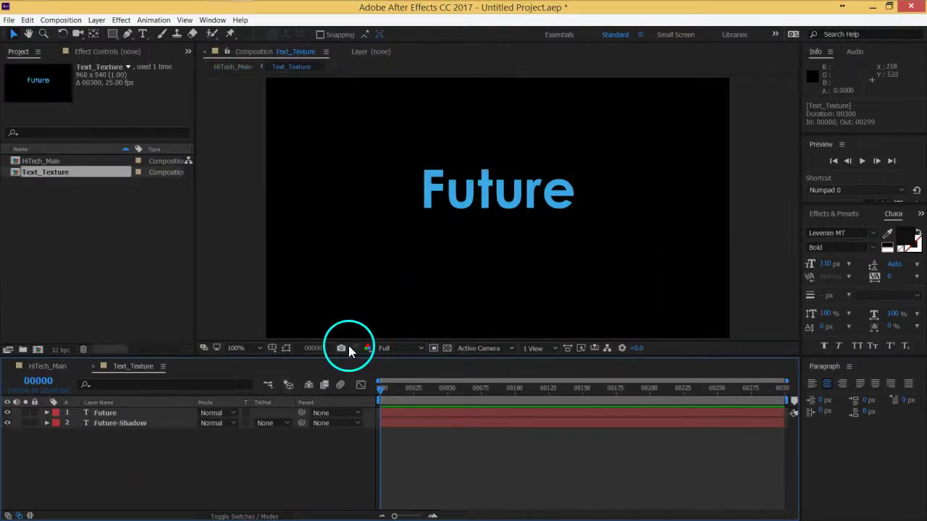
drag(357, 356, 359, 341)
click(115, 399)
click(115, 407)
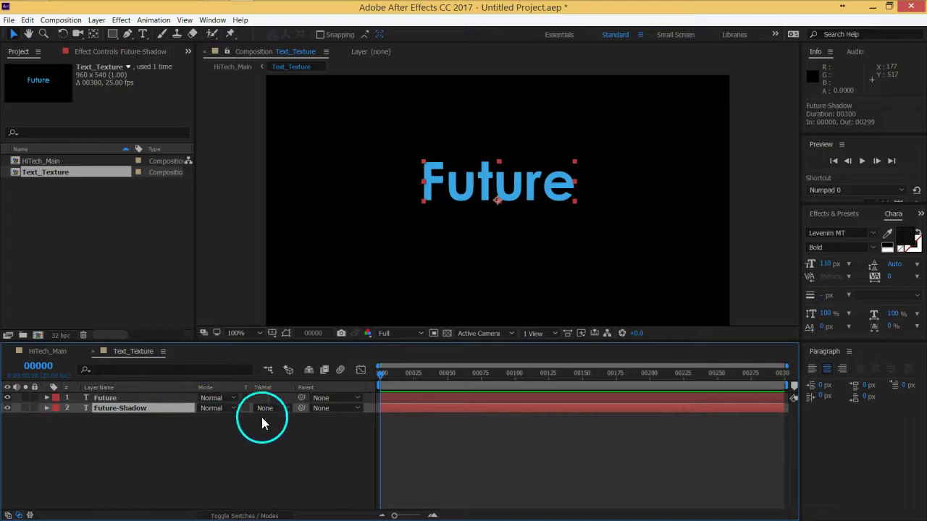
click(150, 397)
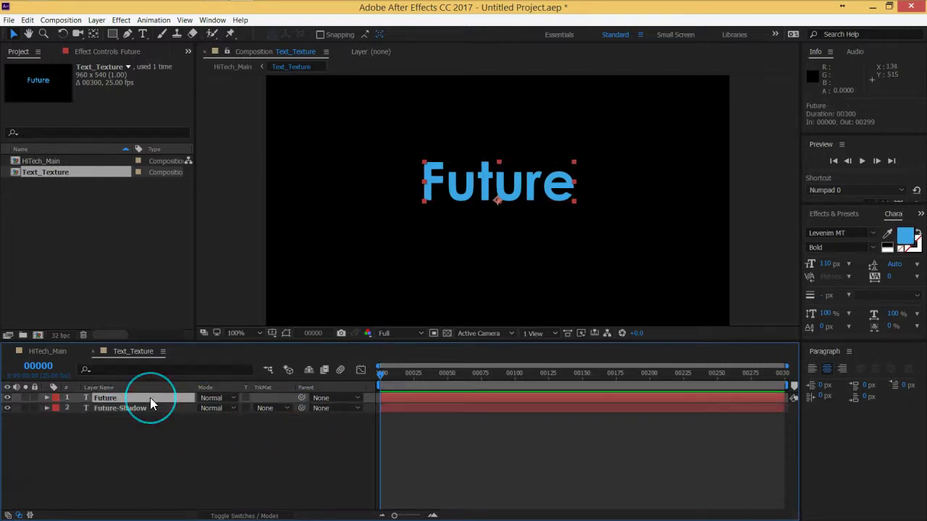
Link the Source Text of Future-Shadow to the Future layer's Source Text with the expression thisComp.layer("Future ").text.sourceText.
click(46, 399)
click(46, 398)
click(46, 398)
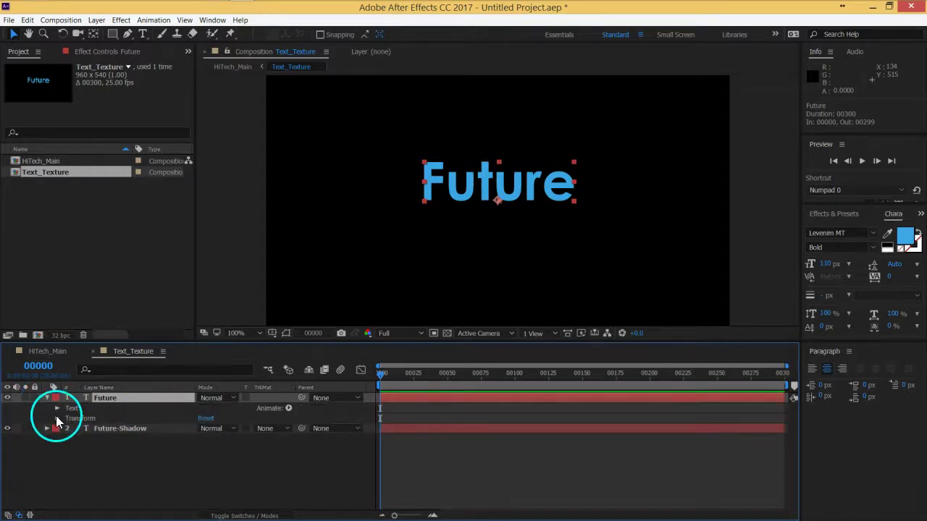
click(57, 408)
click(88, 459)
click(48, 459)
click(56, 471)
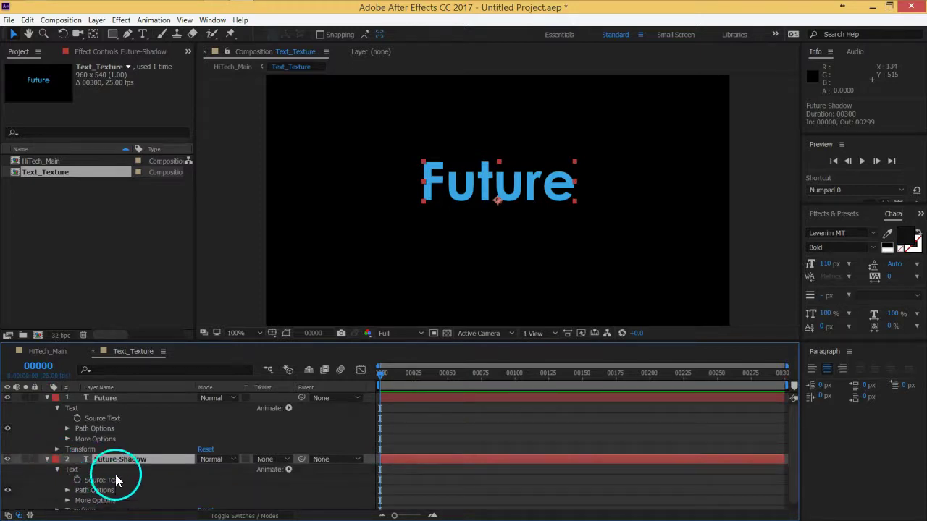
alt+click(77, 480)
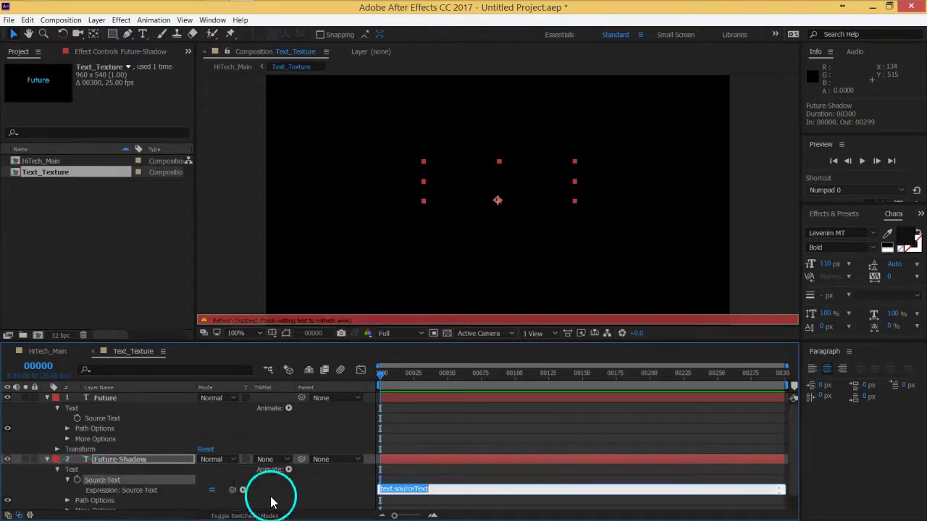
drag(240, 489, 114, 418)
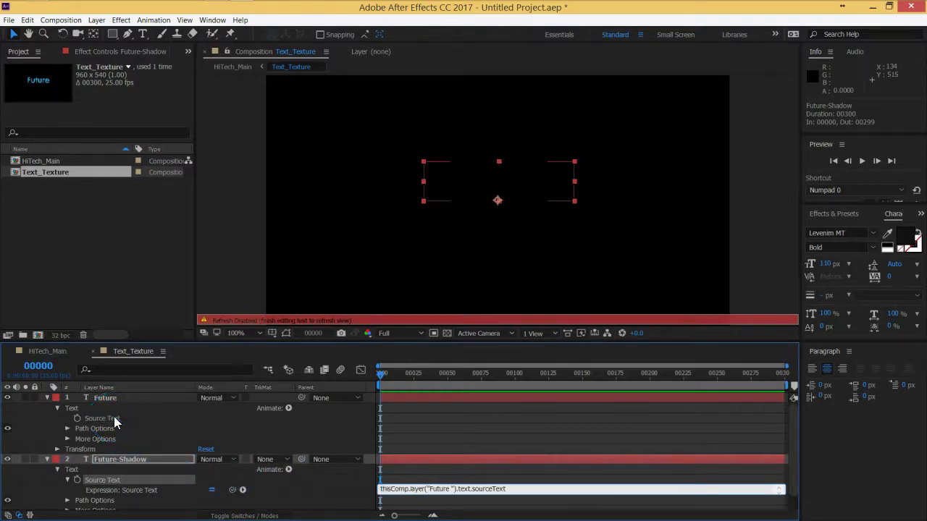
click(191, 424)
click(47, 397)
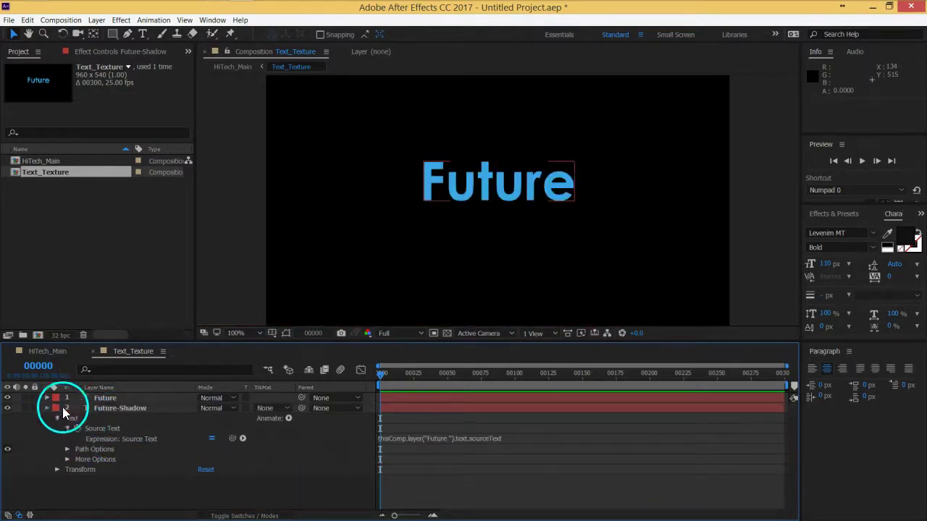
click(47, 408)
click(99, 398)
click(144, 406)
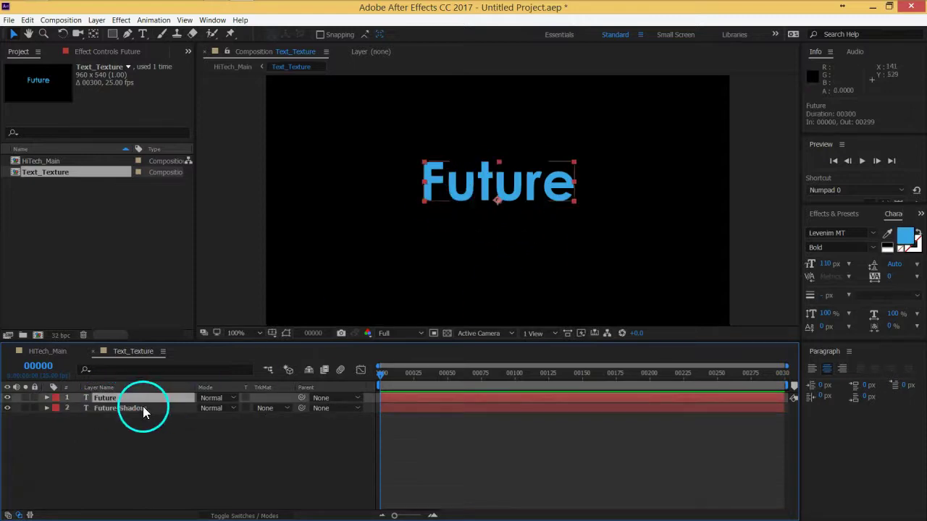
click(148, 408)
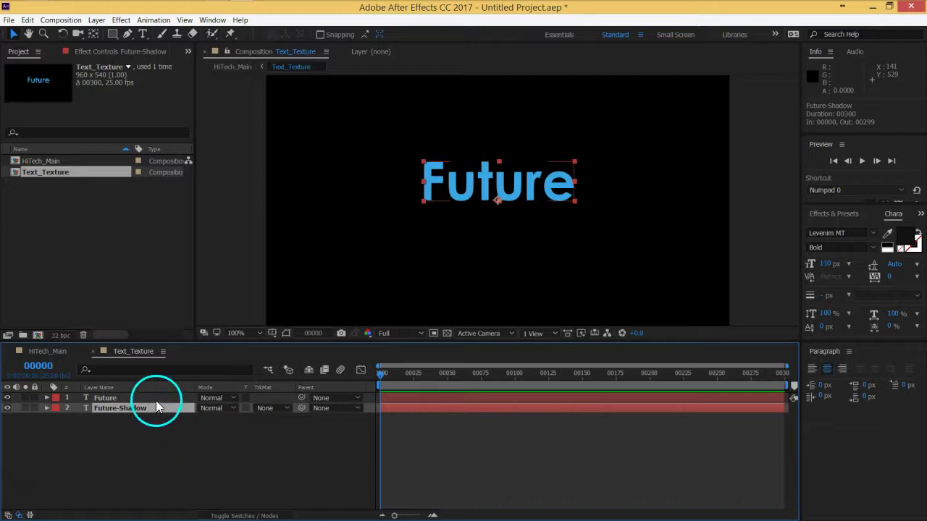
click(156, 399)
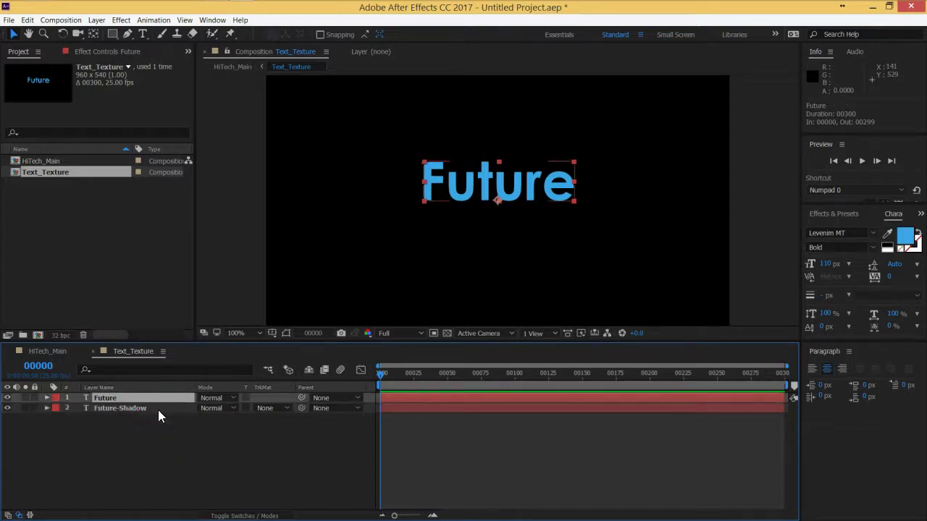
Reduce the timeline area slightly and return to the HiTech_Main composition with nothing selected.
click(156, 431)
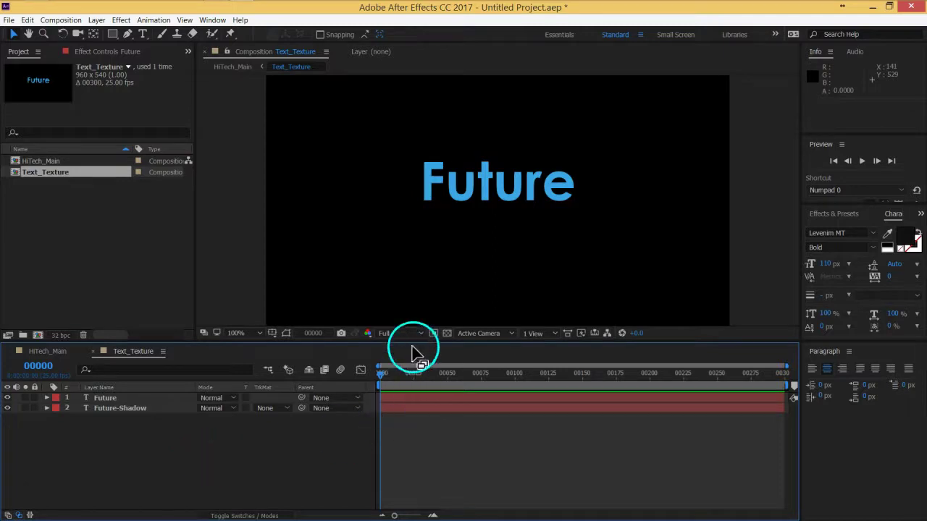
drag(413, 342, 415, 357)
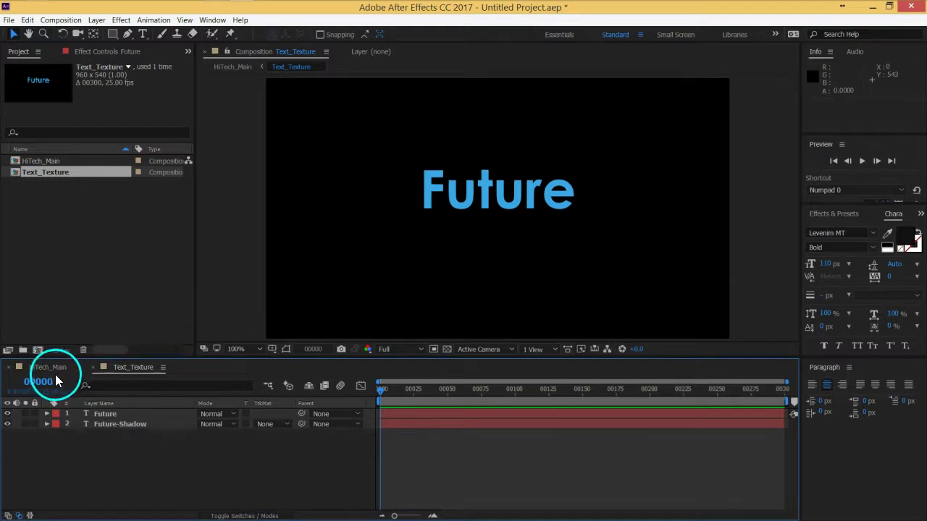
click(51, 367)
click(141, 437)
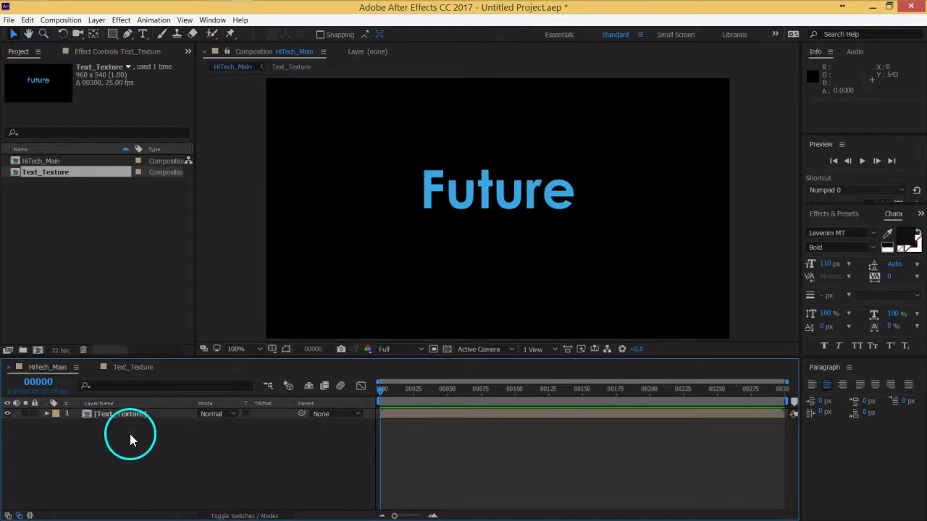
Add a black 960 x 540 px solid named Mir to the HiTech_Main composition.
key(ctrl+y)
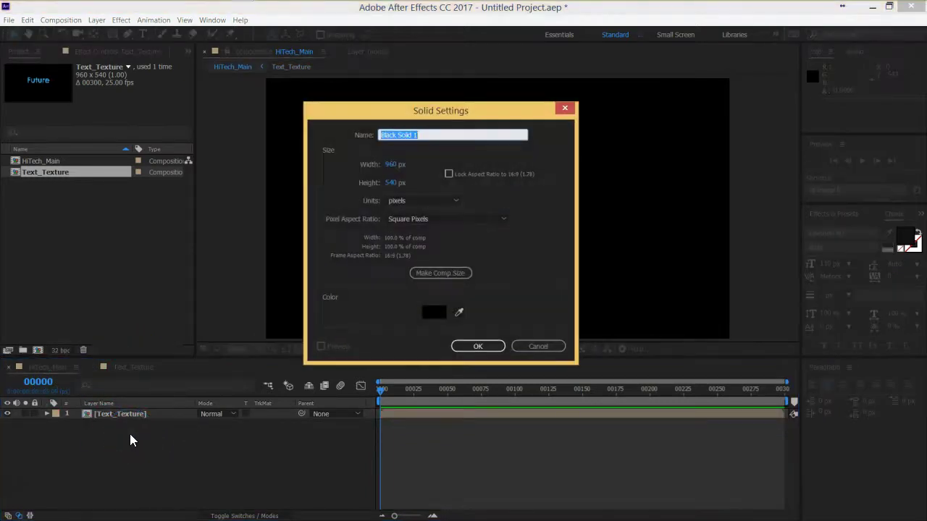
text(Mir)
key(Return)
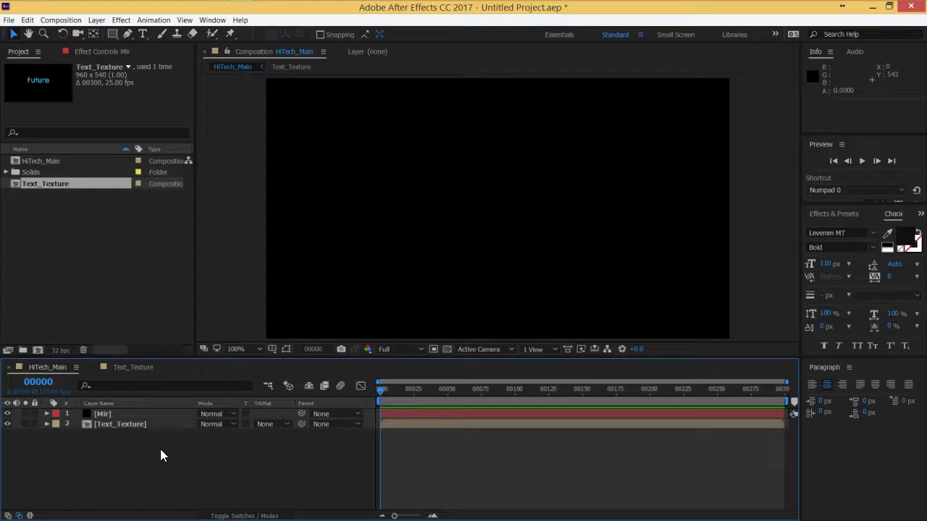
click(239, 476)
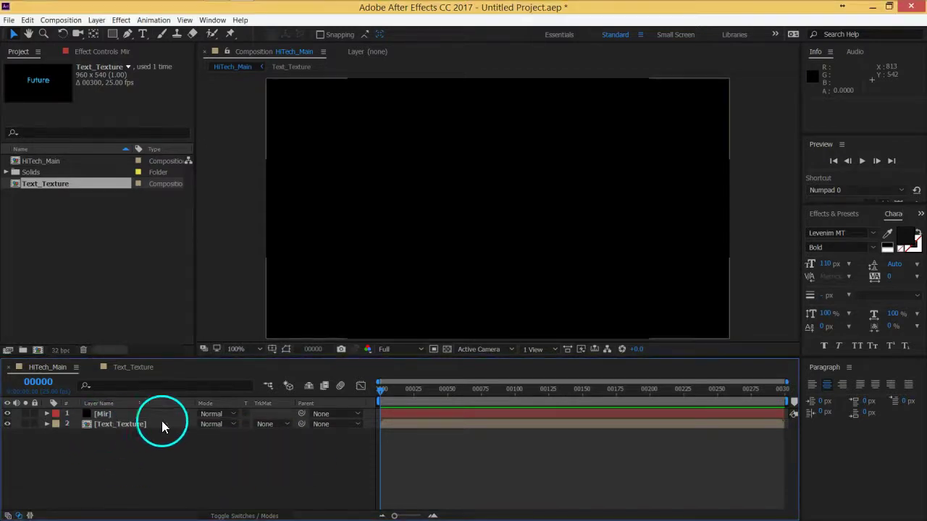
With the Mir layer selected, search the effects for "mir" and add the Mir effect to the favorites.
click(824, 209)
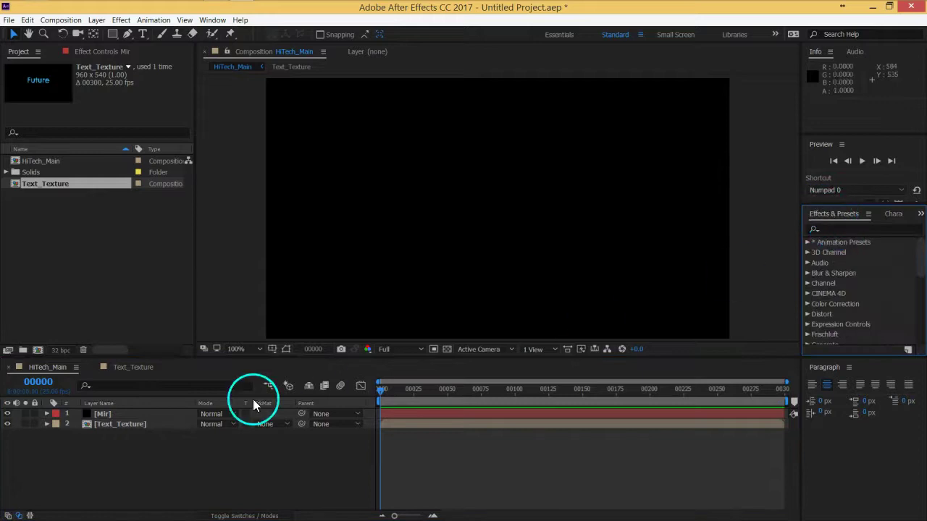
click(131, 418)
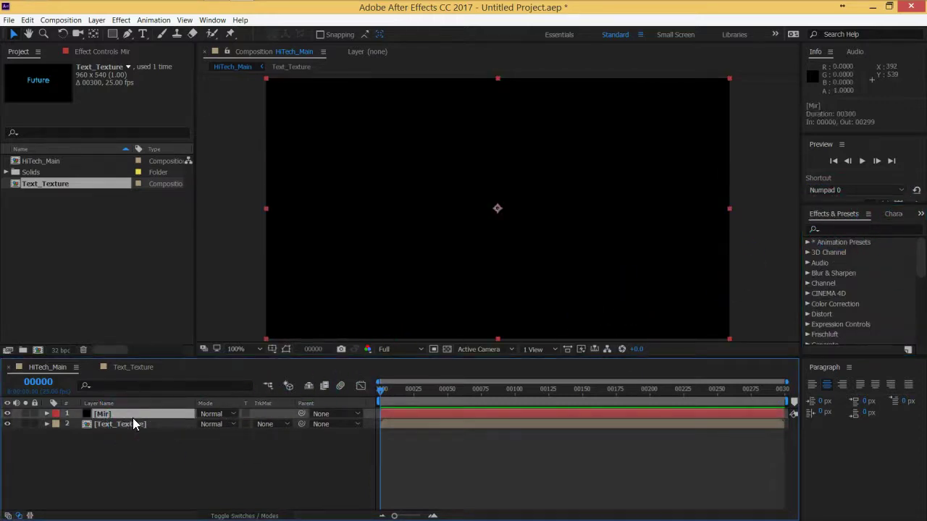
key(ctrl+space)
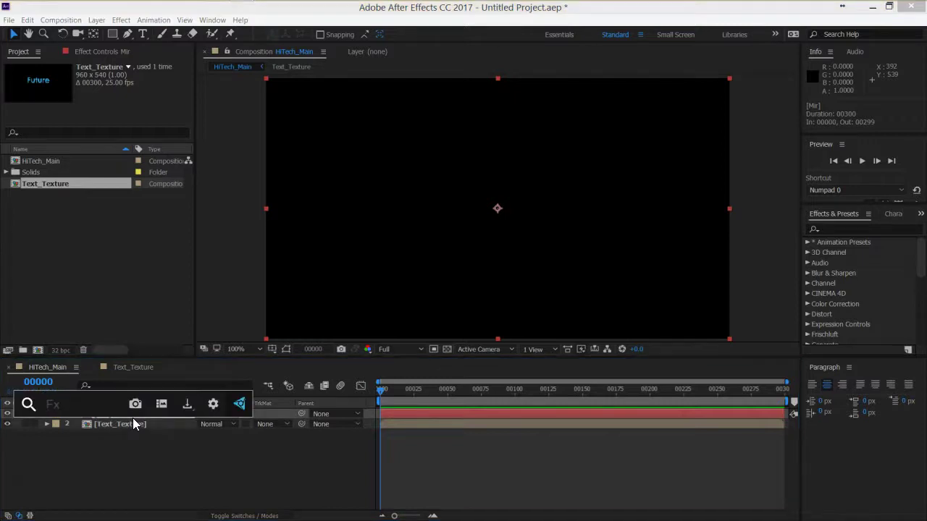
text(mir)
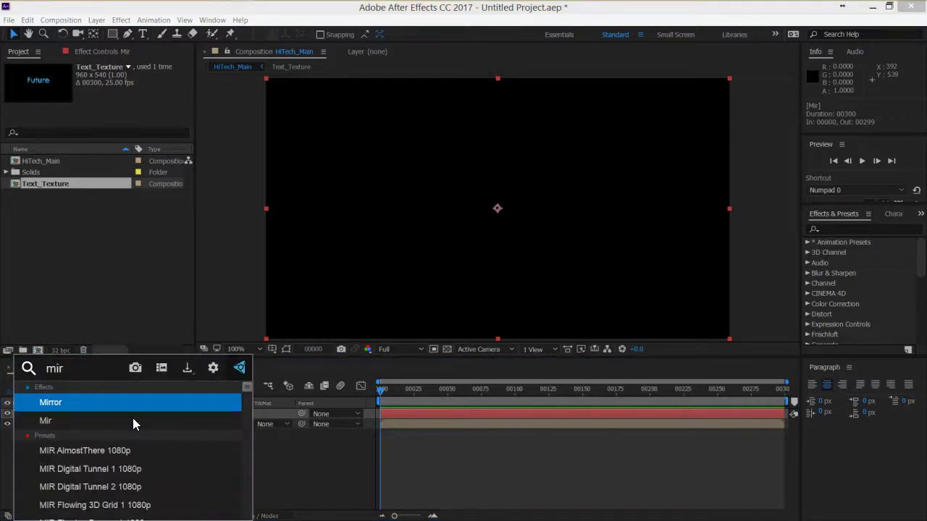
click(119, 426)
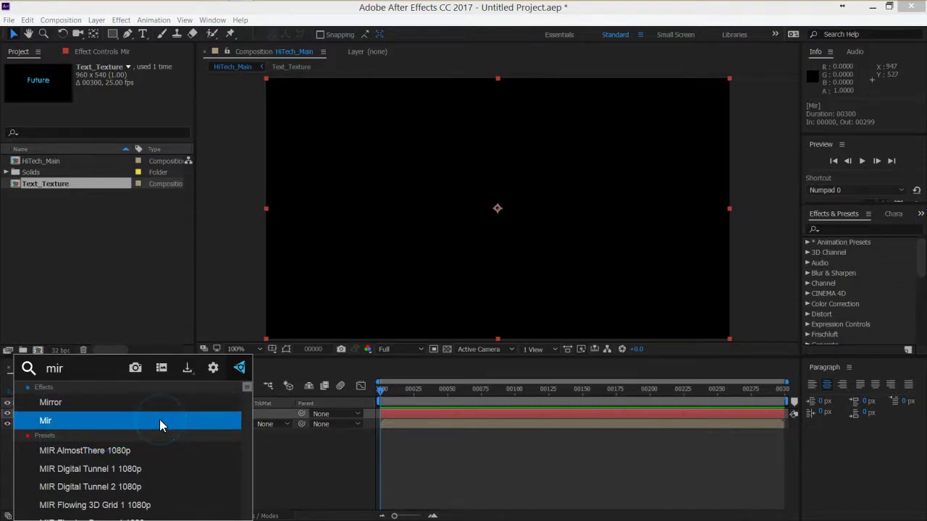
right_click(141, 423)
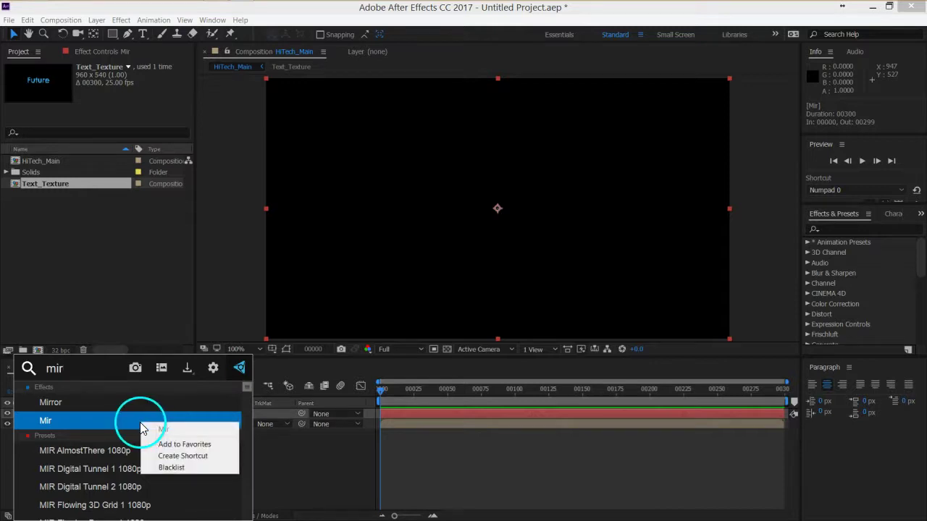
click(183, 444)
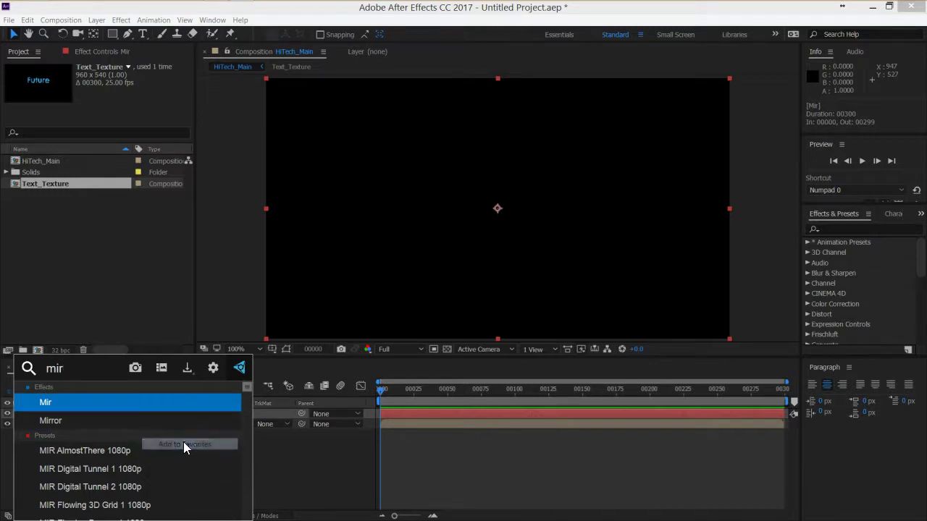
Apply the Mir effect to the Mir solid and keep that layer selected in the timeline.
double_click(93, 404)
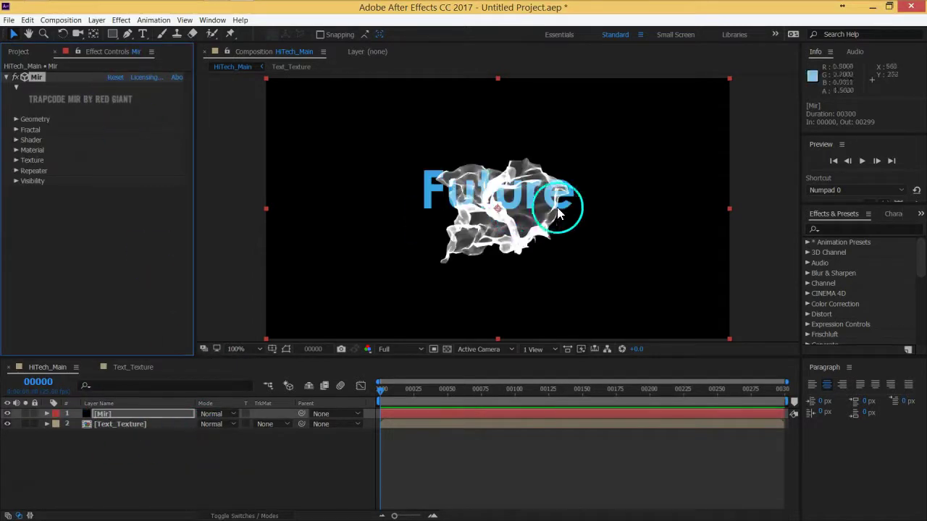
key(period)
key(comma)
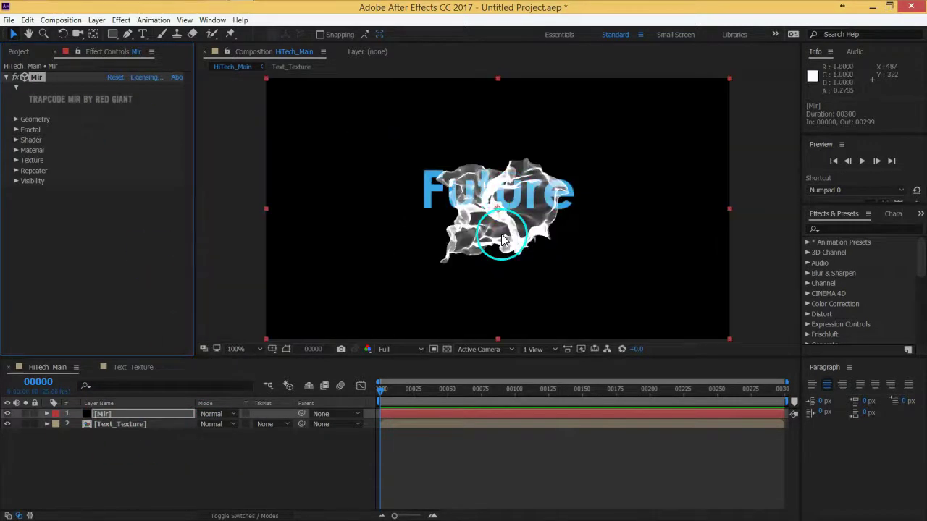
mouse_move(499, 236)
mouse_down()
mouse_move(474, 288)
mouse_move(469, 202)
mouse_move(478, 197)
mouse_move(486, 214)
mouse_up()
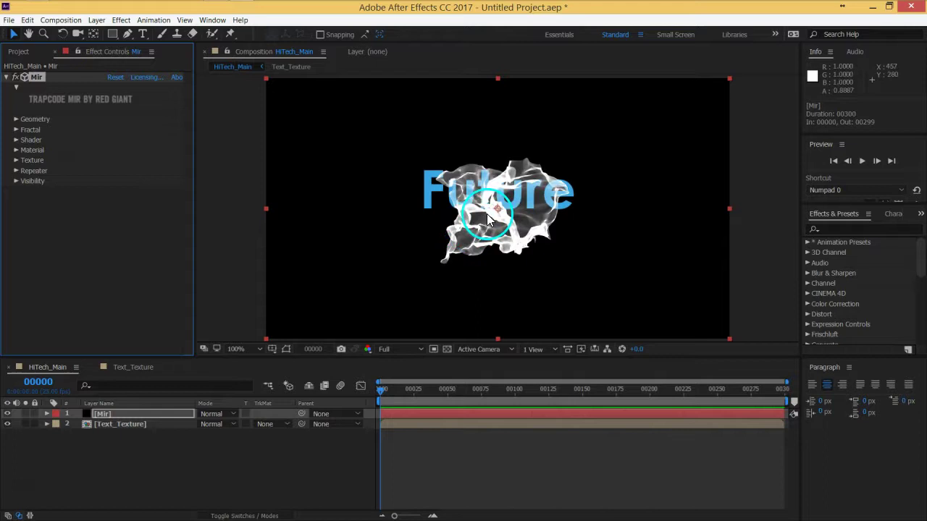
click(283, 377)
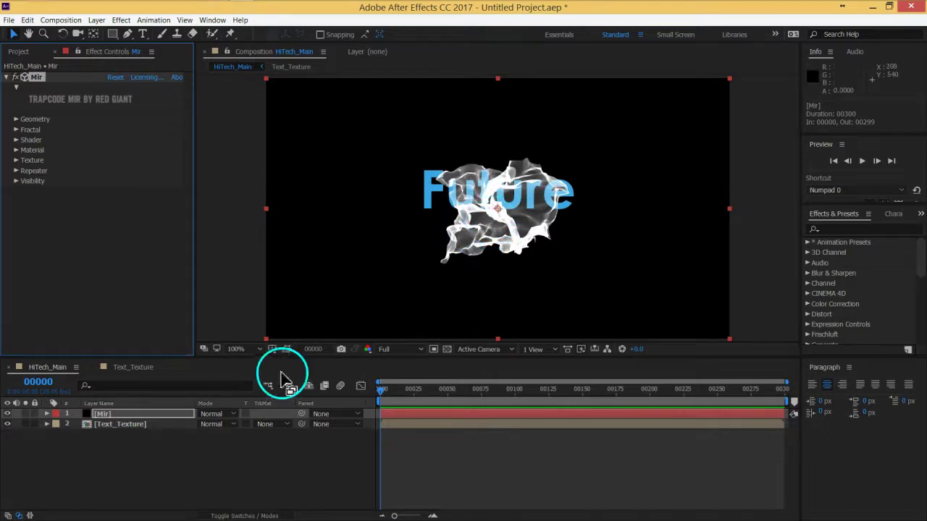
click(165, 415)
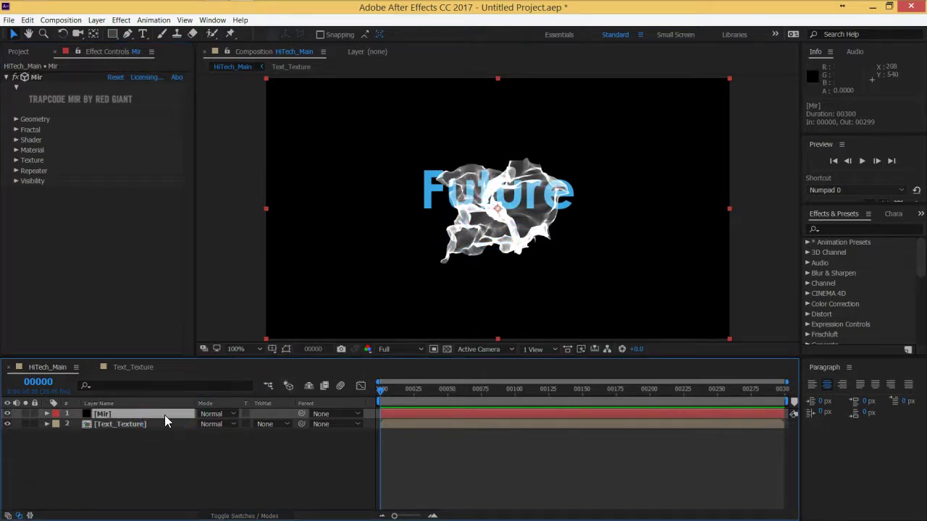